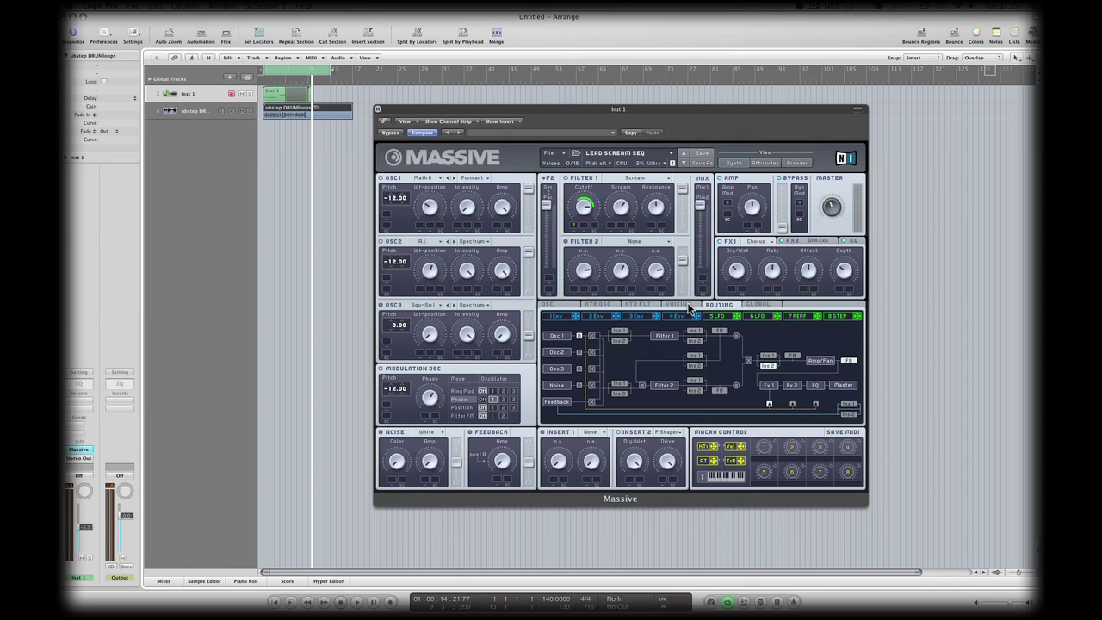
- Show the 7 PERF performer sequence with its Ratio/XFade settings and flatten one step's curve
click(802, 318)
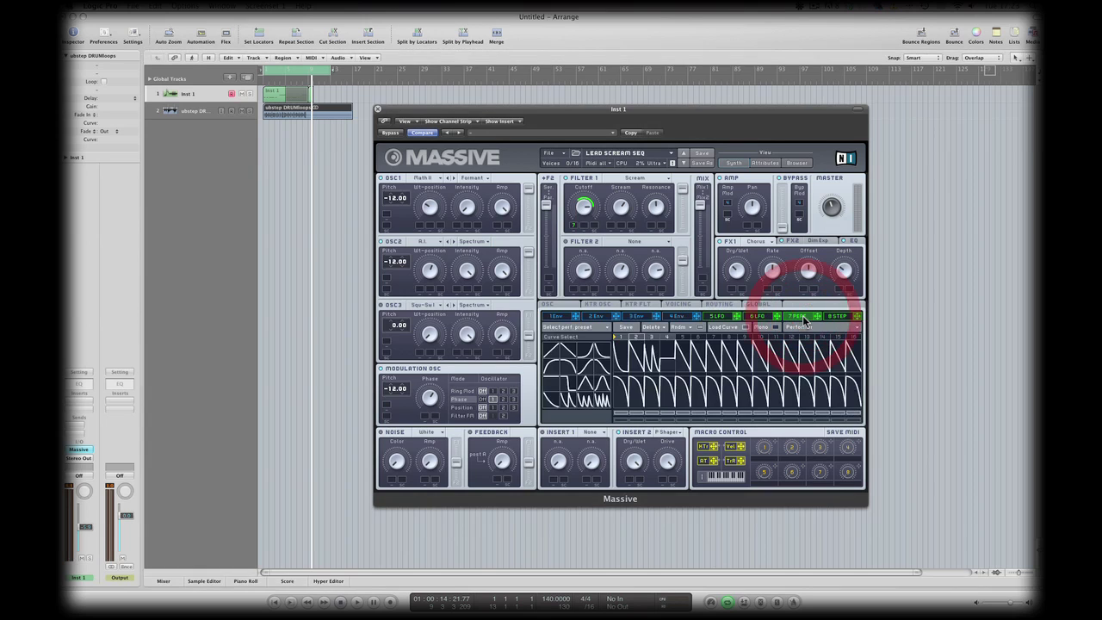
click(728, 328)
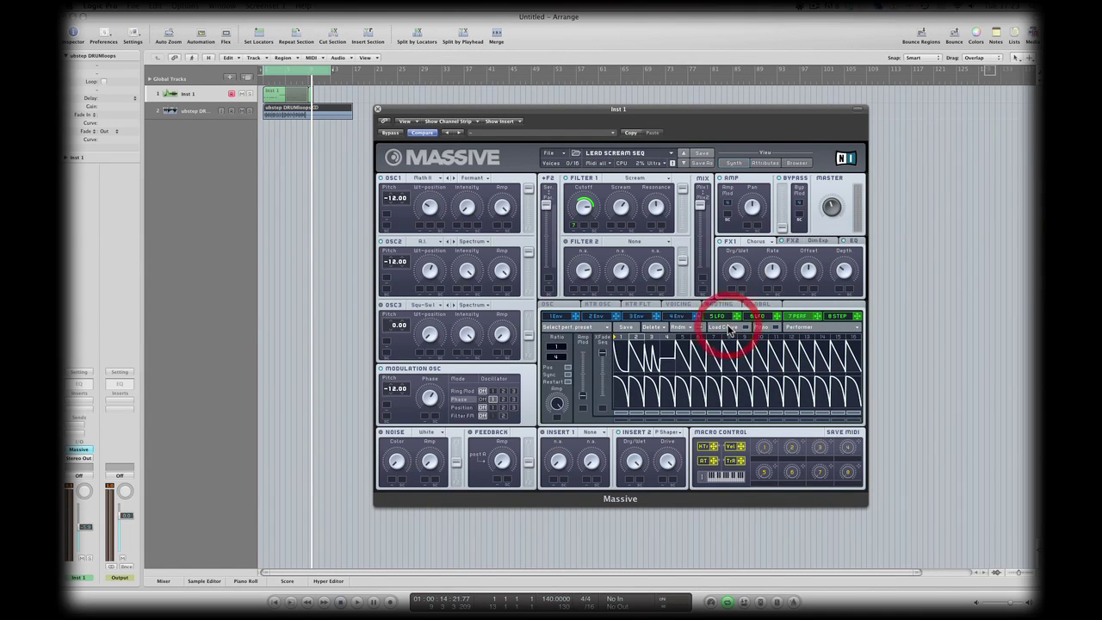
click(667, 361)
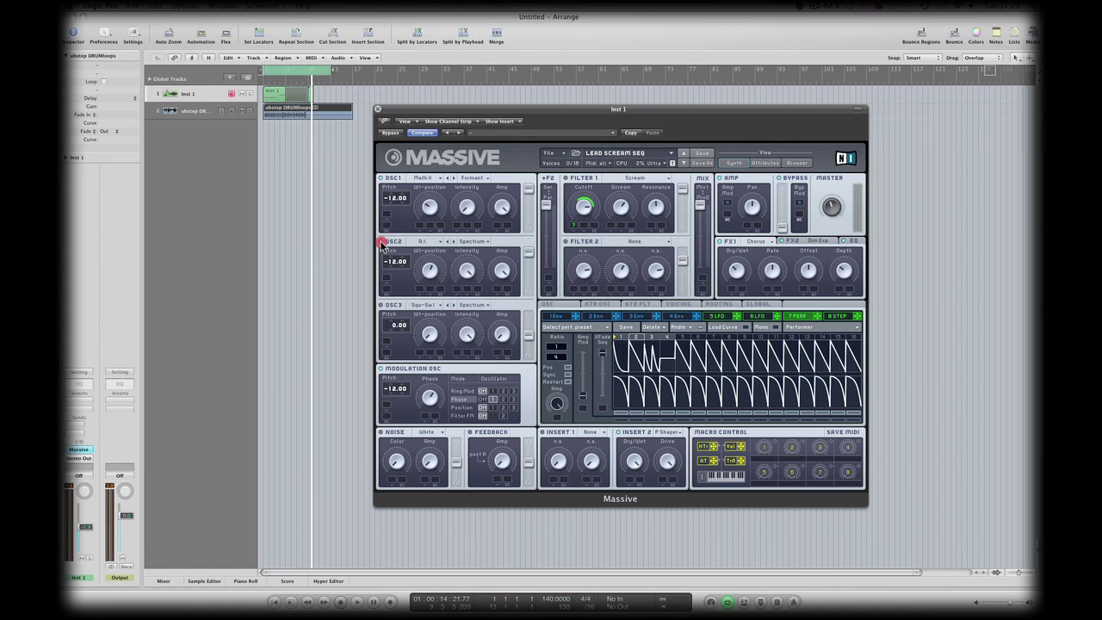
click(427, 178)
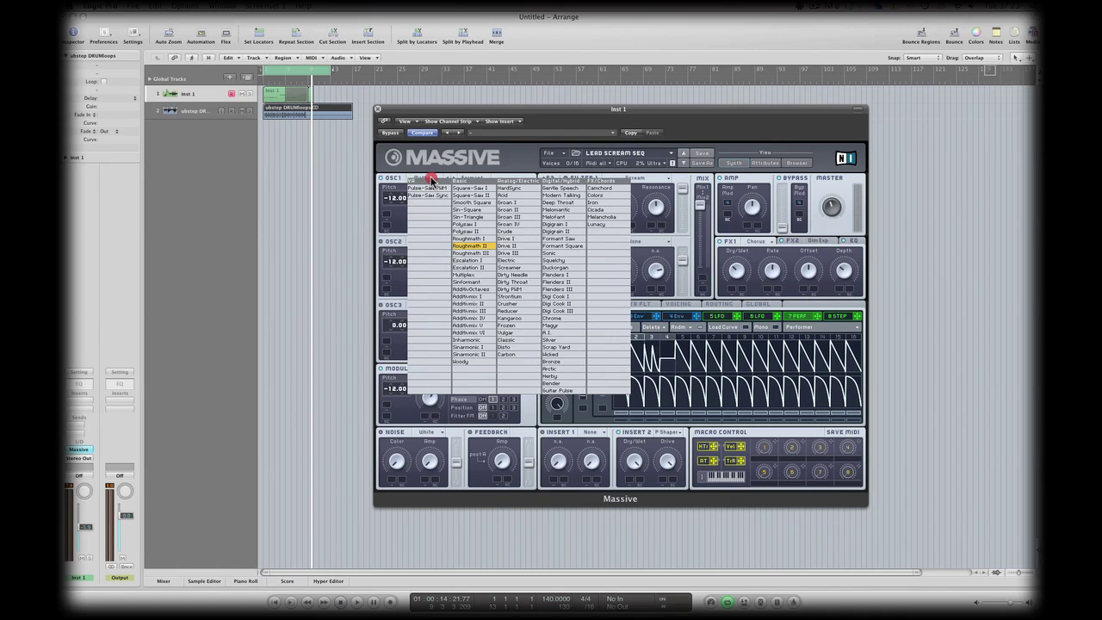
- Load Roughmath II into OSC1, switch it to Formant mode, and raise its amp level
click(488, 248)
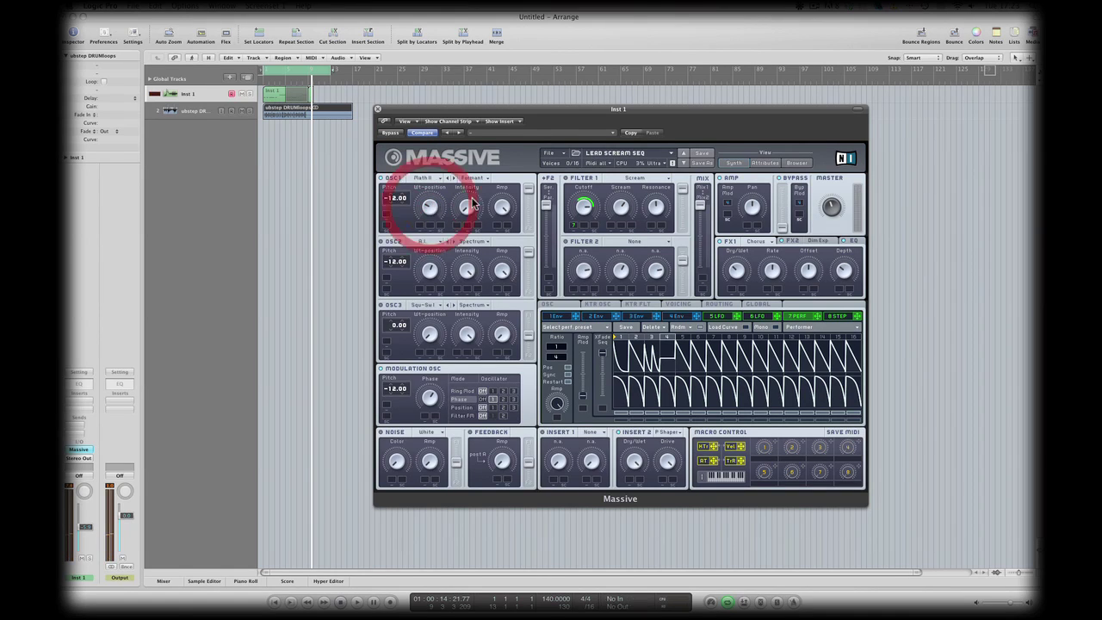
click(468, 209)
drag(471, 181, 480, 205)
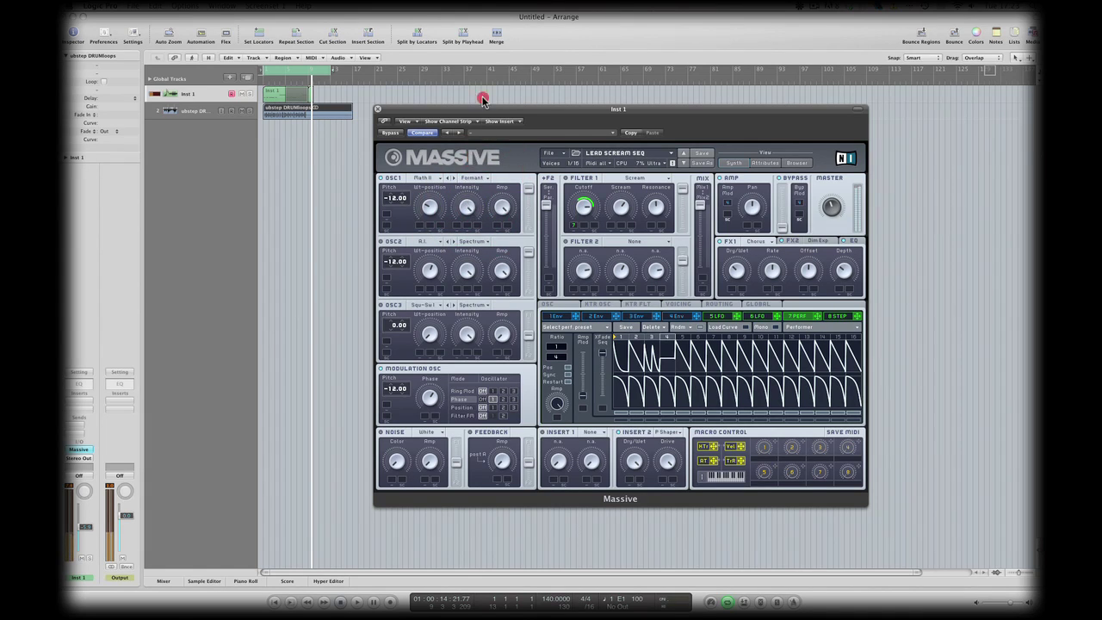
click(478, 227)
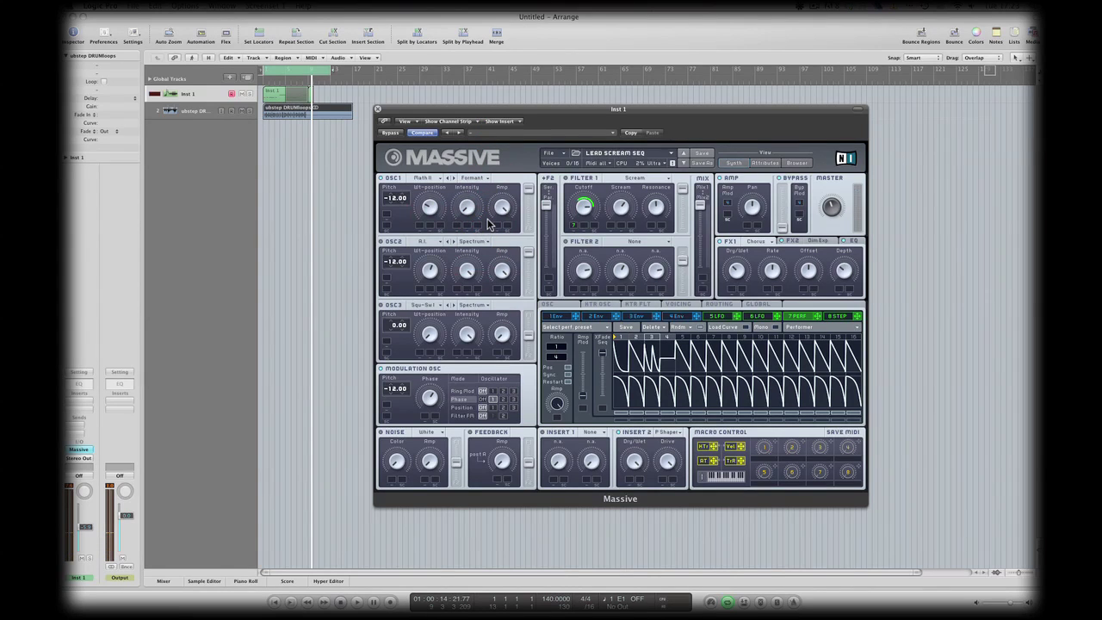
drag(527, 207, 523, 186)
click(719, 305)
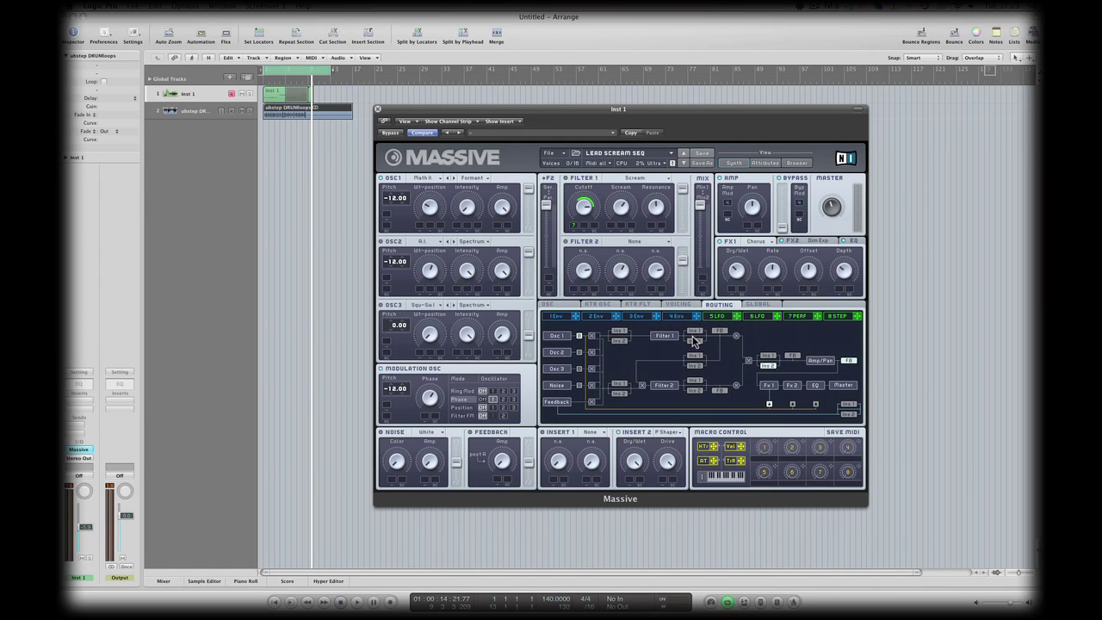
- Activate Insert 2 in the routing and set it to Parabolic Shaper
click(767, 366)
click(667, 433)
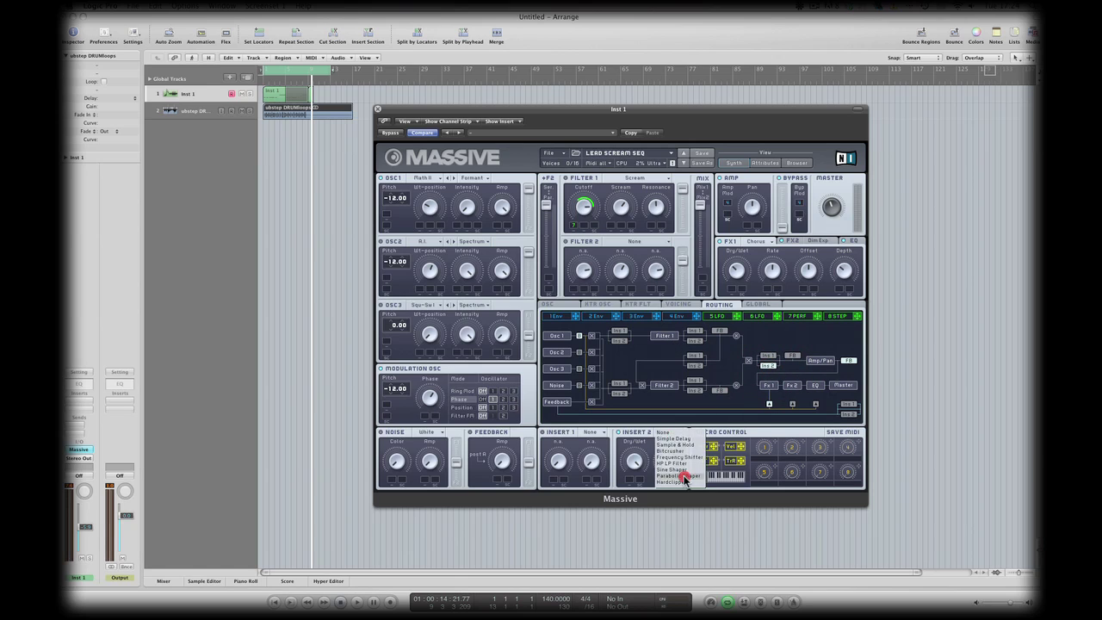
click(682, 474)
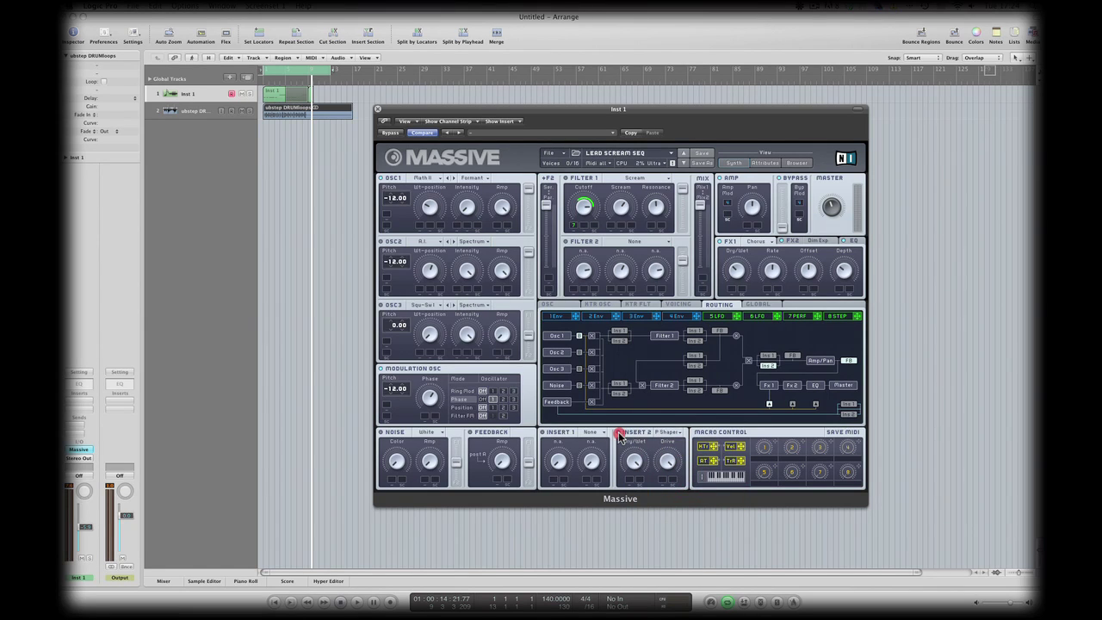
click(619, 433)
- Switch on the Chorus, Dimension Expander and EQ effects
click(721, 242)
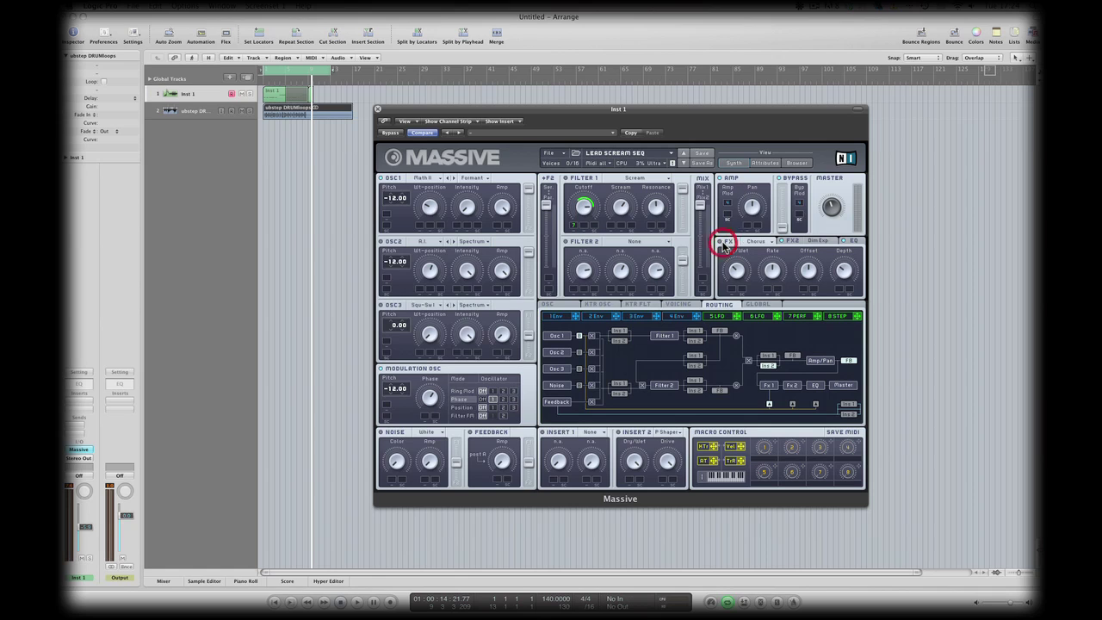
click(781, 241)
click(829, 241)
click(855, 242)
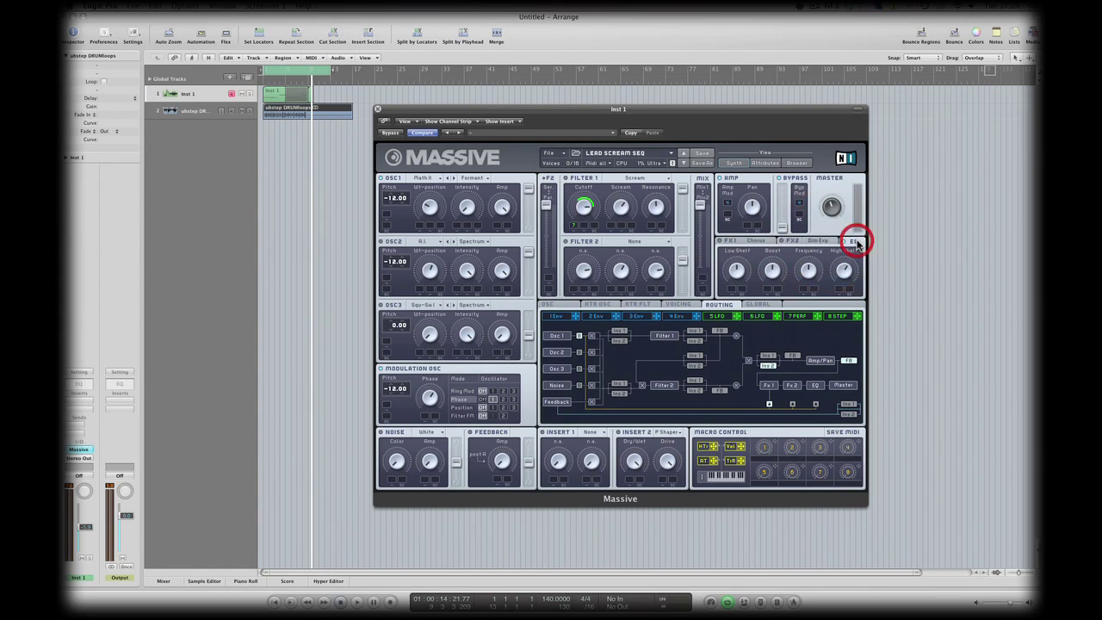
click(845, 242)
click(381, 370)
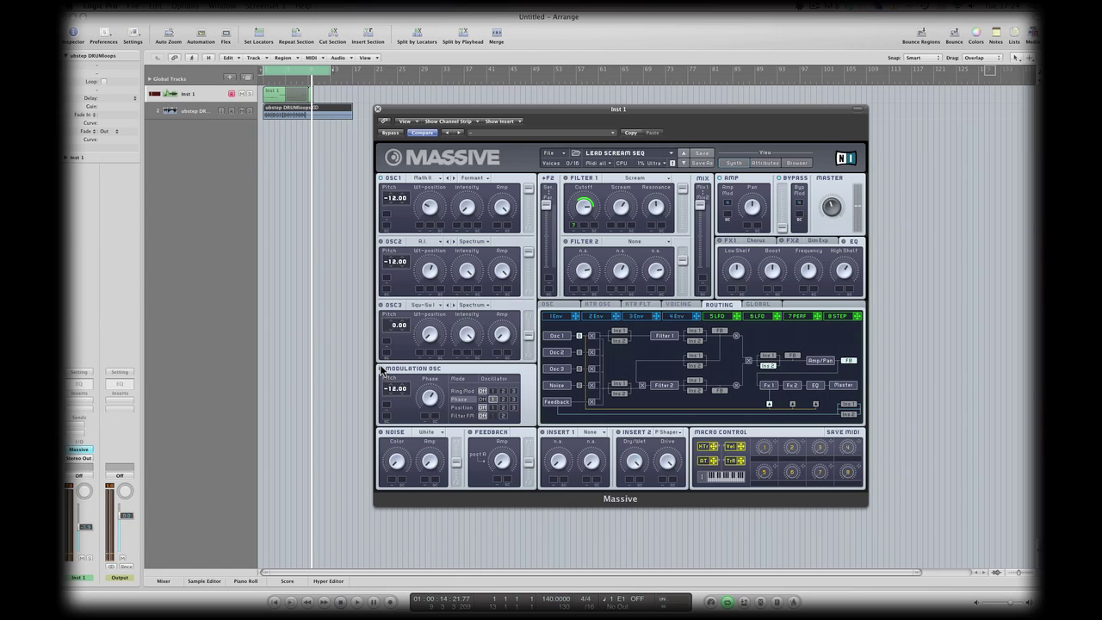
- Nudge OSC1's wavetable position and amp, then enable the modulation oscillator at -12.00 pitch
mouse_move(429, 210)
mouse_down()
mouse_move(433, 236)
mouse_move(431, 207)
mouse_up()
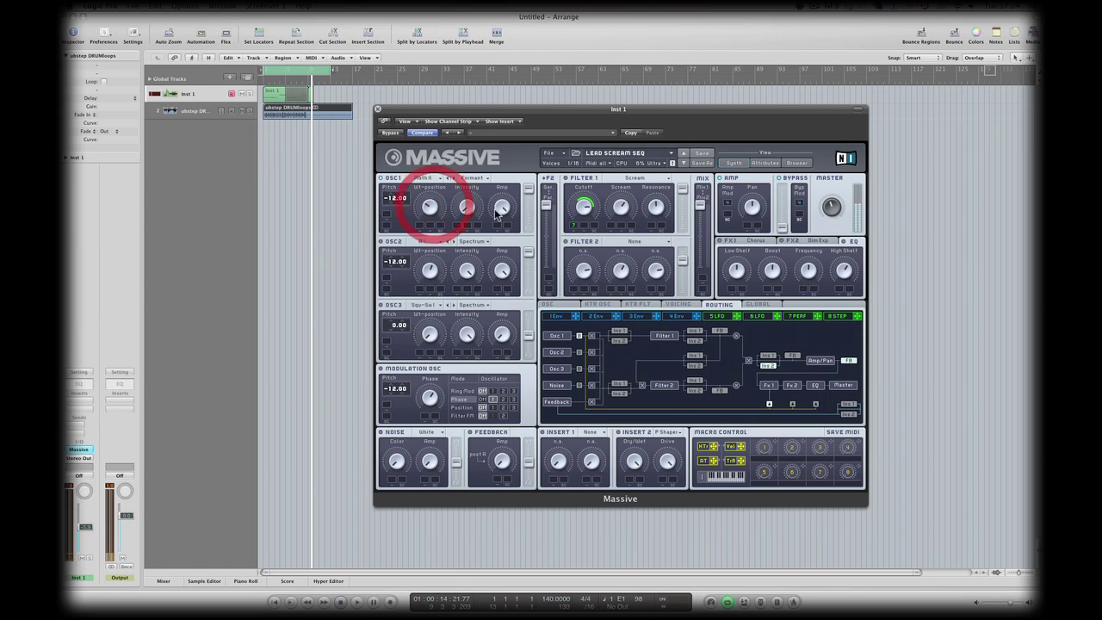
drag(503, 206, 473, 231)
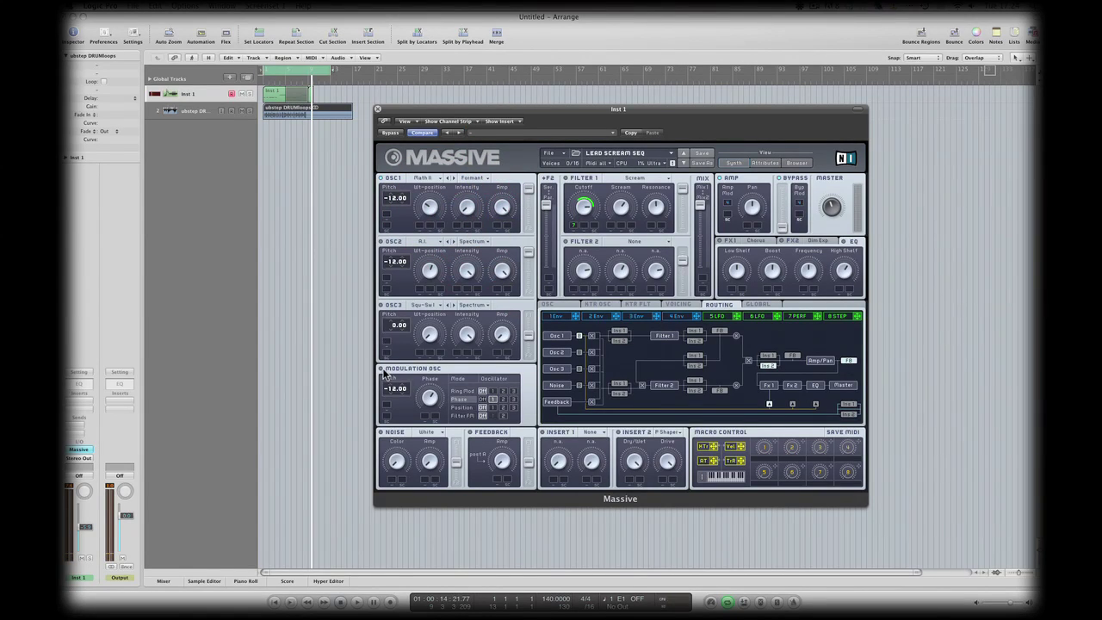
click(382, 369)
drag(396, 389, 397, 393)
- Set the modulation oscillator's phase amount and make it phase-modulate oscillator 1
click(428, 397)
click(429, 398)
mouse_move(430, 398)
mouse_down()
mouse_move(431, 473)
mouse_move(438, 367)
mouse_move(433, 402)
mouse_up()
drag(433, 402, 434, 402)
click(462, 400)
click(511, 400)
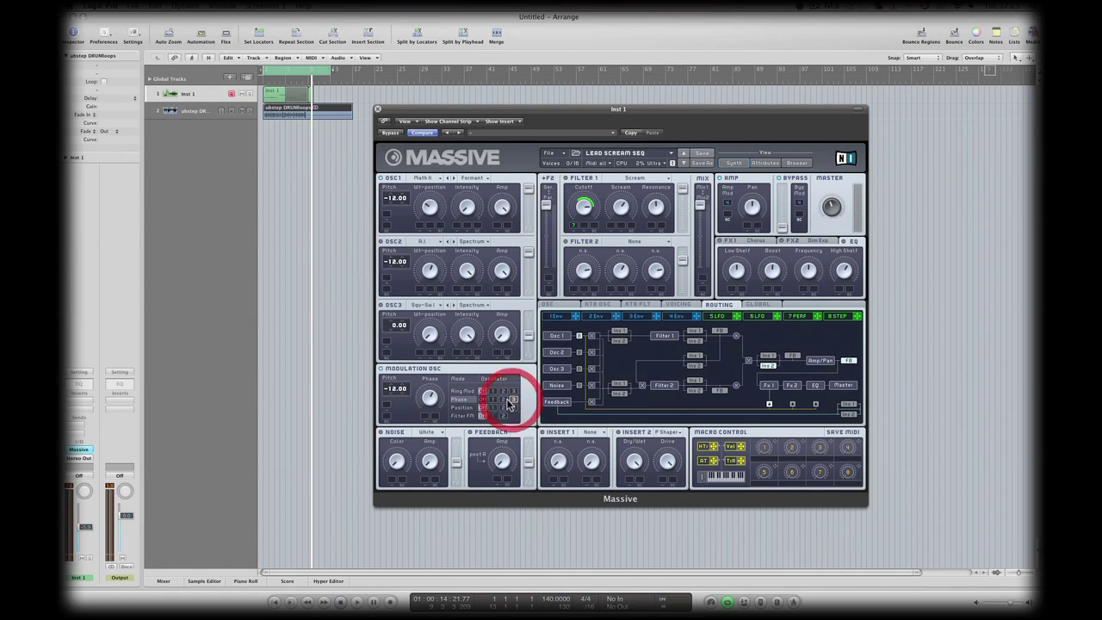
click(493, 400)
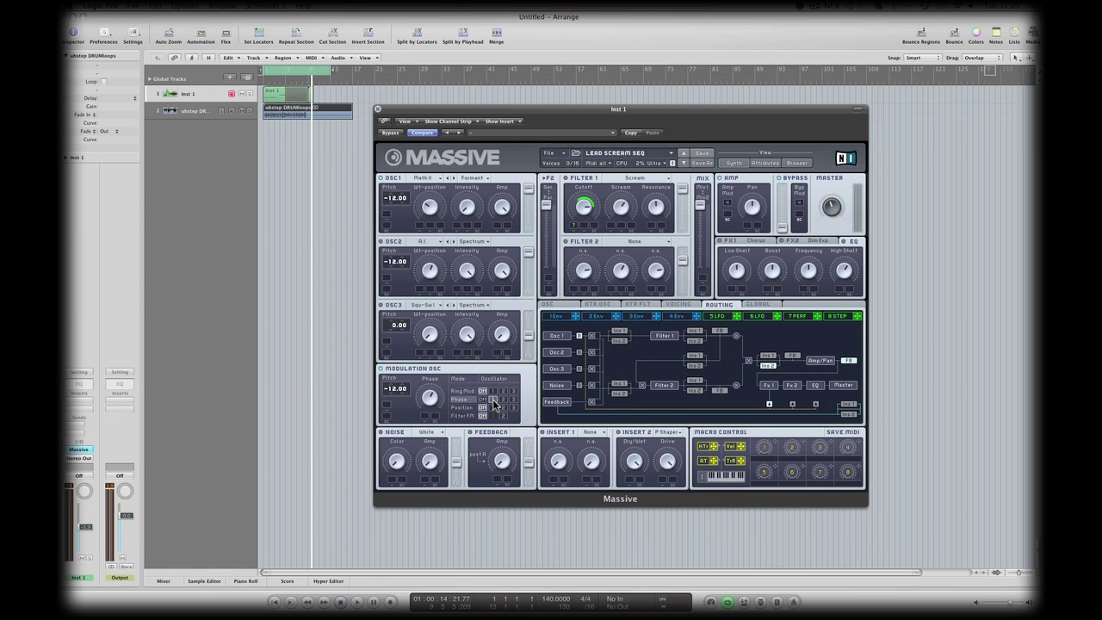
- Keep OSC2 on the A.I. wavetable in Spectrum mode and adjust its amp level
click(381, 178)
click(428, 242)
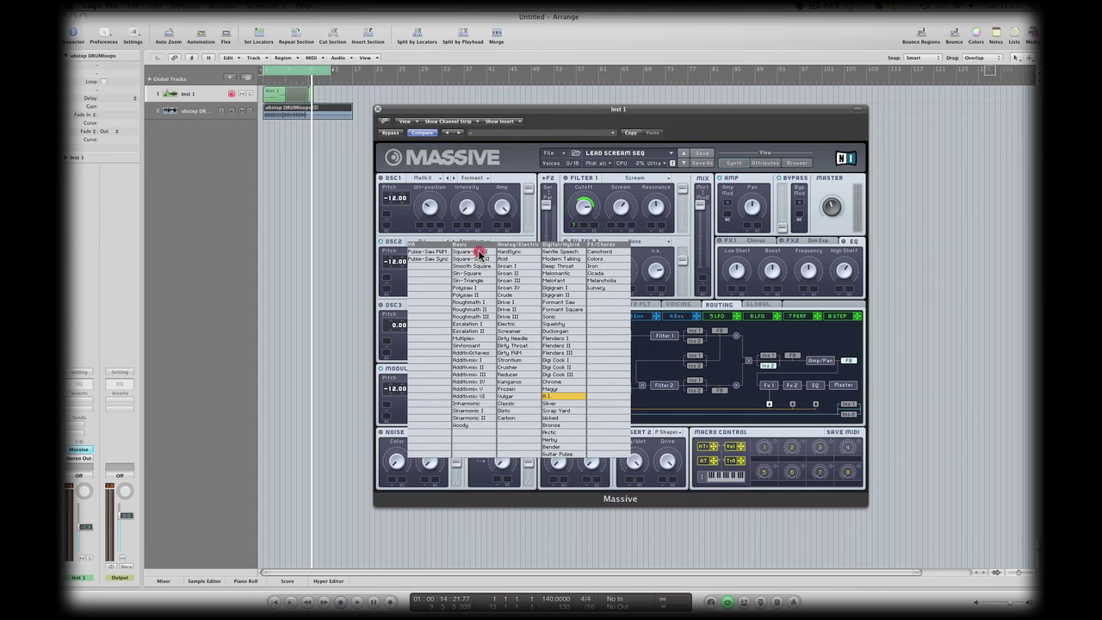
click(562, 396)
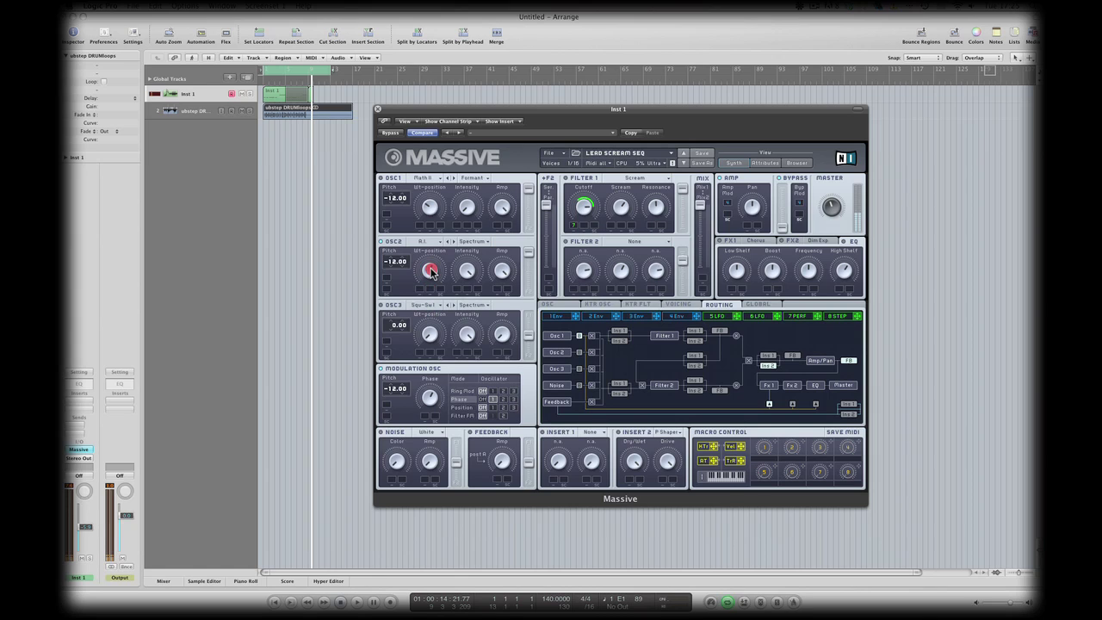
click(476, 242)
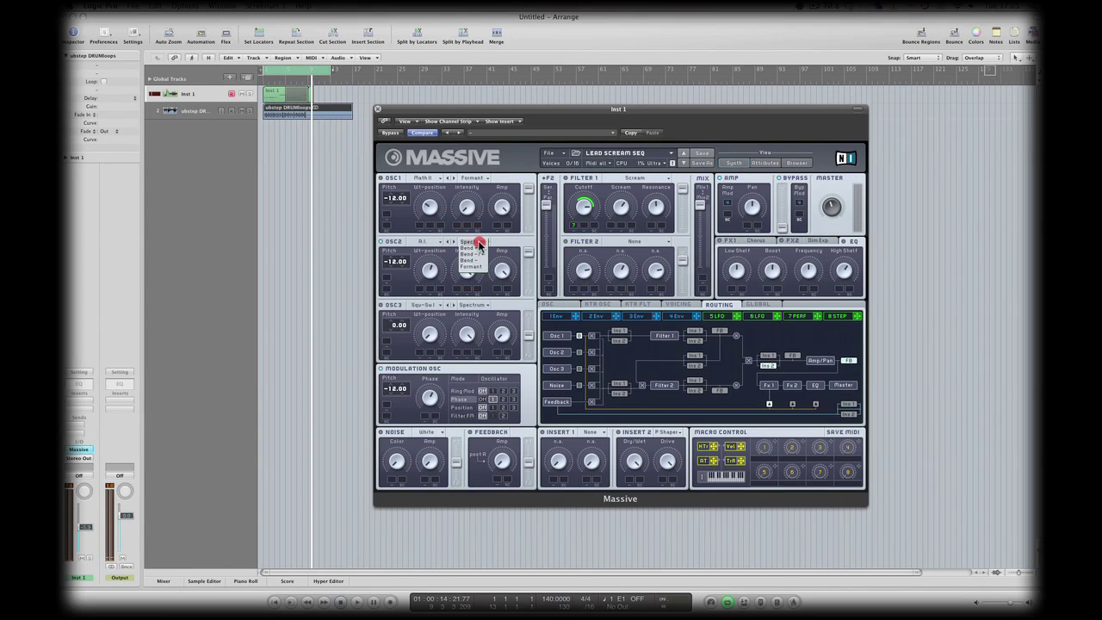
click(480, 245)
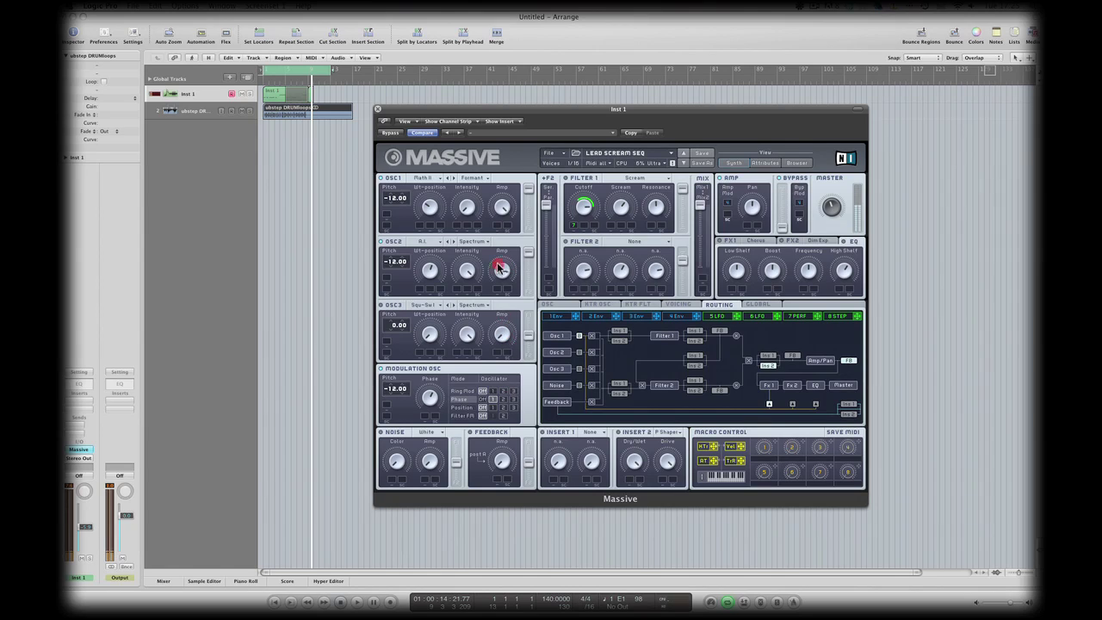
drag(499, 269, 498, 244)
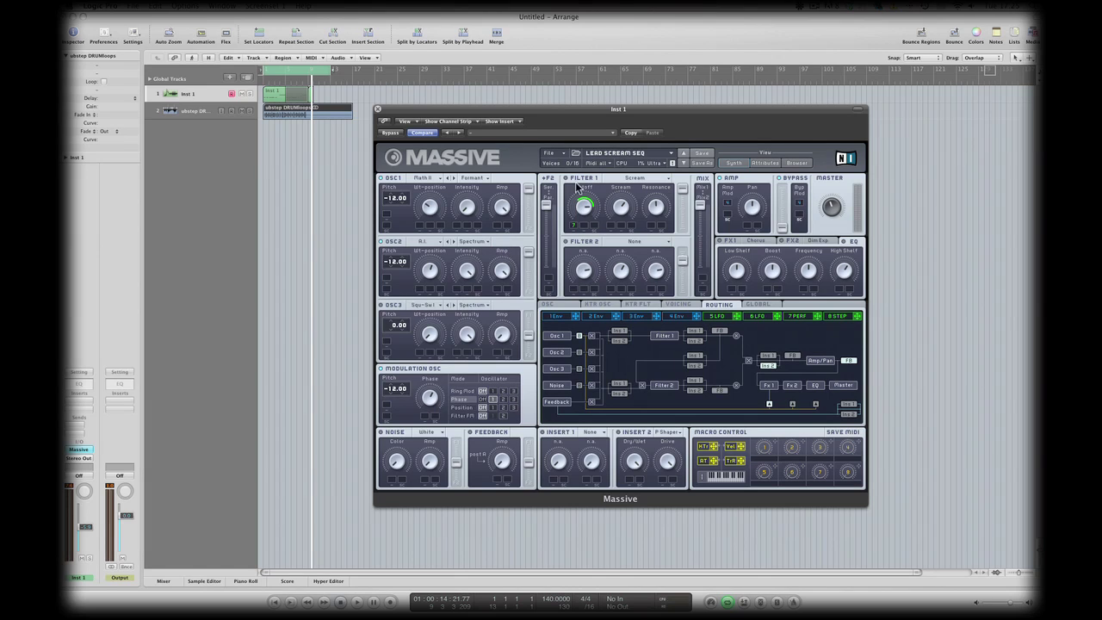
click(626, 178)
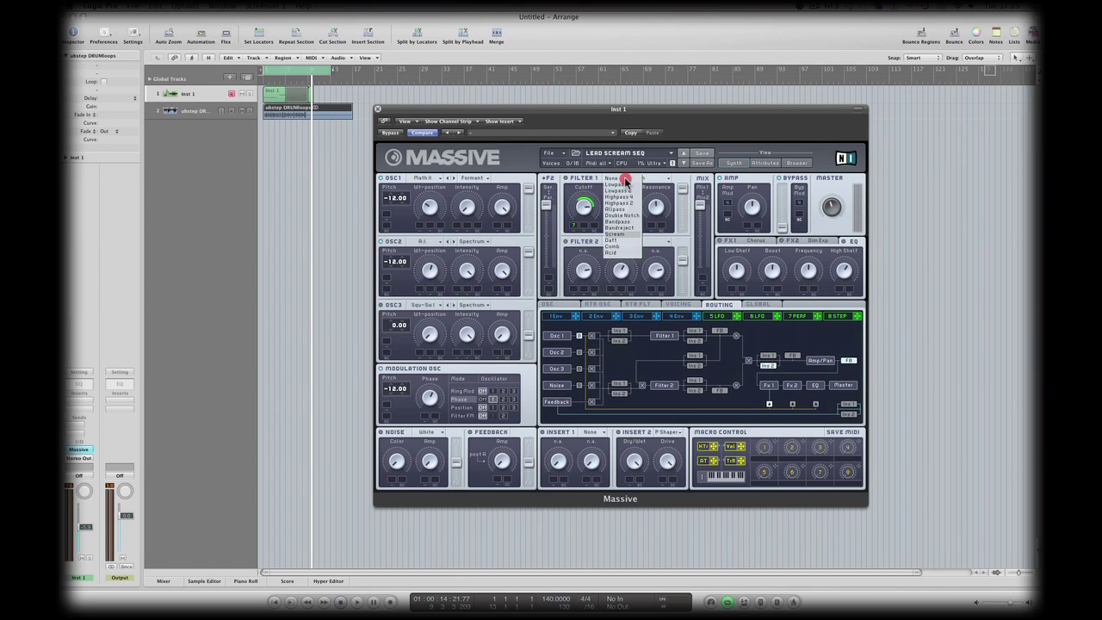
click(623, 231)
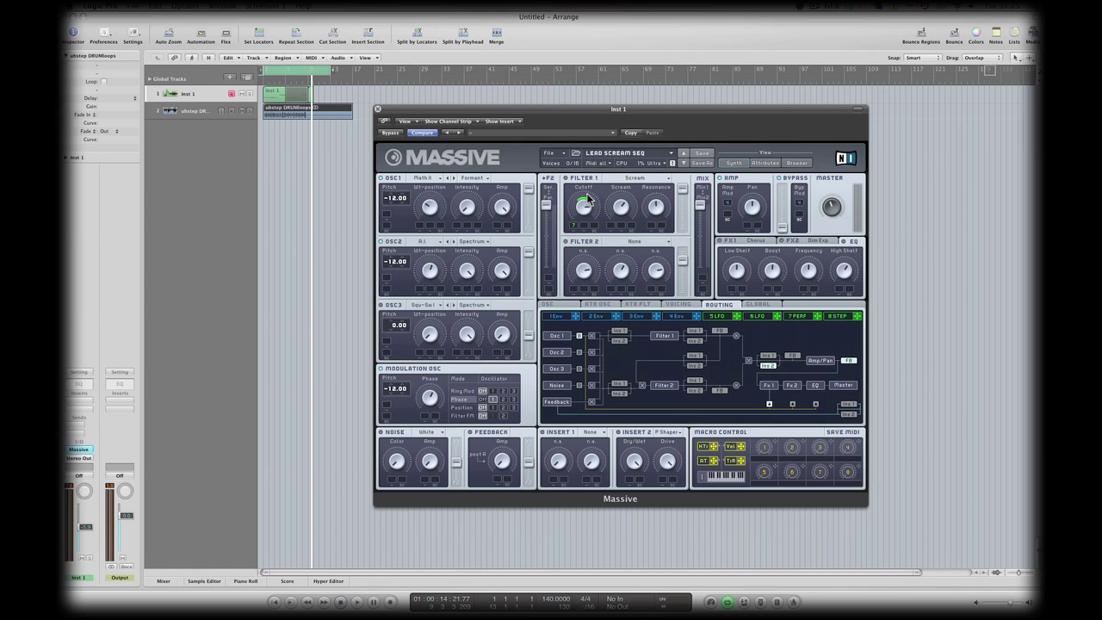
drag(587, 196, 614, 191)
click(574, 228)
drag(573, 231, 573, 225)
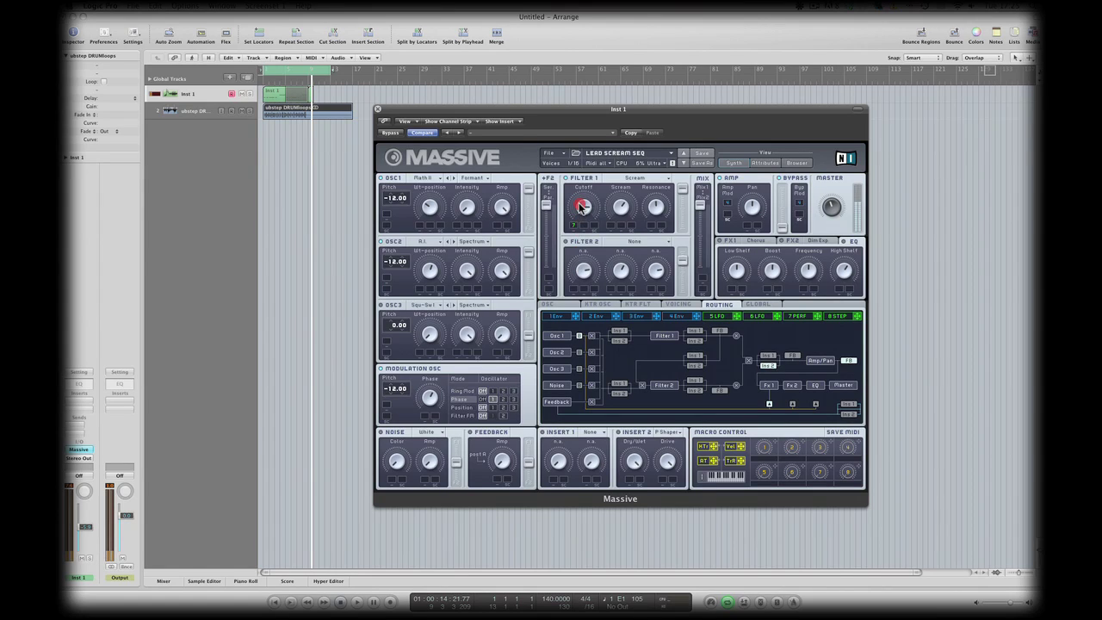
click(581, 207)
click(620, 215)
click(618, 245)
click(621, 206)
mouse_move(656, 206)
mouse_down()
mouse_move(657, 238)
mouse_move(654, 178)
mouse_move(655, 203)
mouse_up()
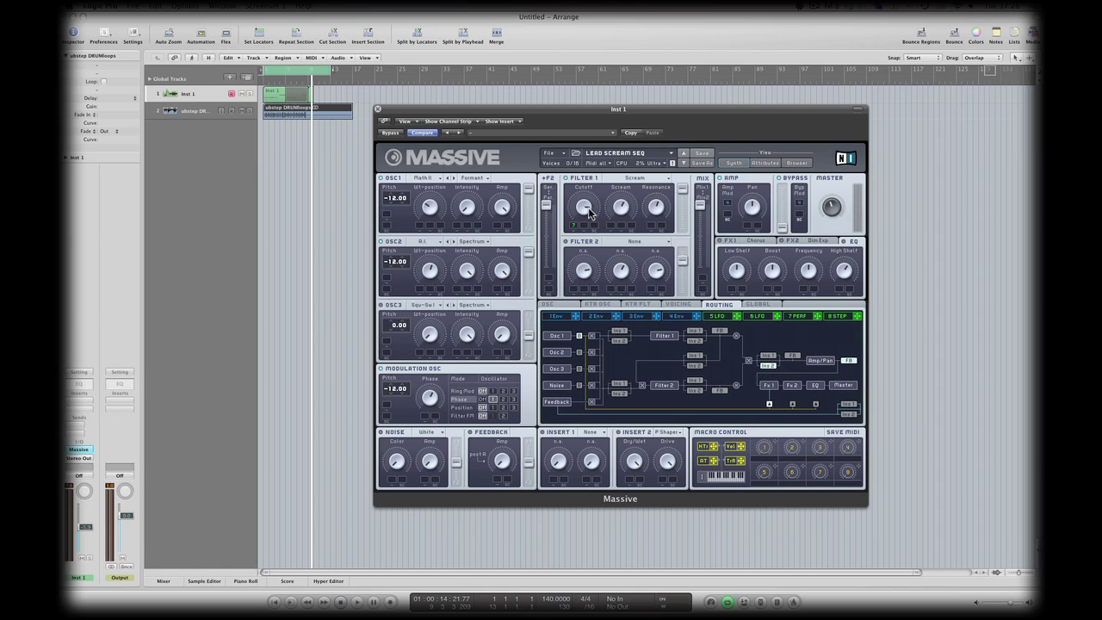
- Assign the 7 PERF performer to Filter 1 Cutoff and raise its modulation depth
click(797, 317)
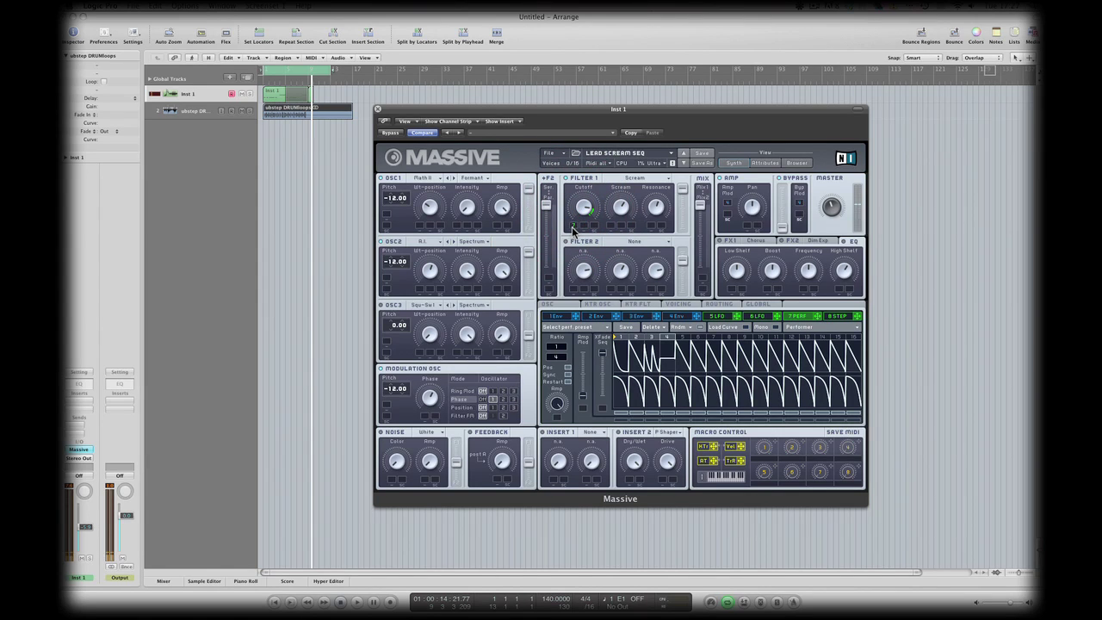
click(573, 237)
drag(573, 238, 575, 276)
click(573, 230)
- Drag preset curve shapes from the curve library onto performer steps 2–4
click(723, 329)
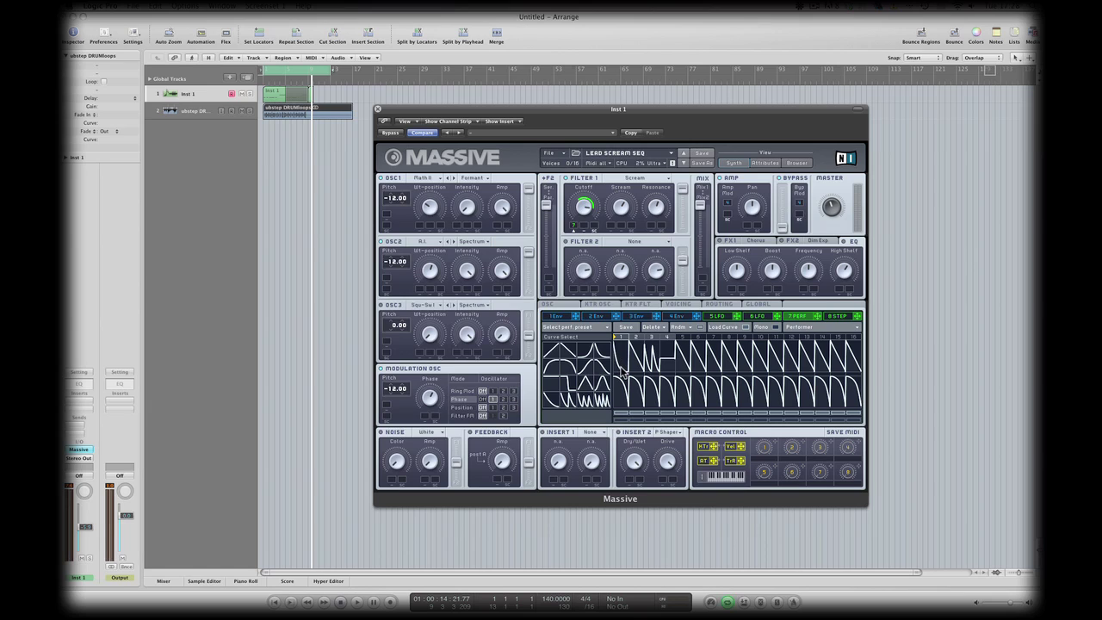
drag(622, 371, 649, 376)
mouse_move(548, 388)
mouse_down()
mouse_move(666, 368)
mouse_move(668, 358)
mouse_up()
click(729, 330)
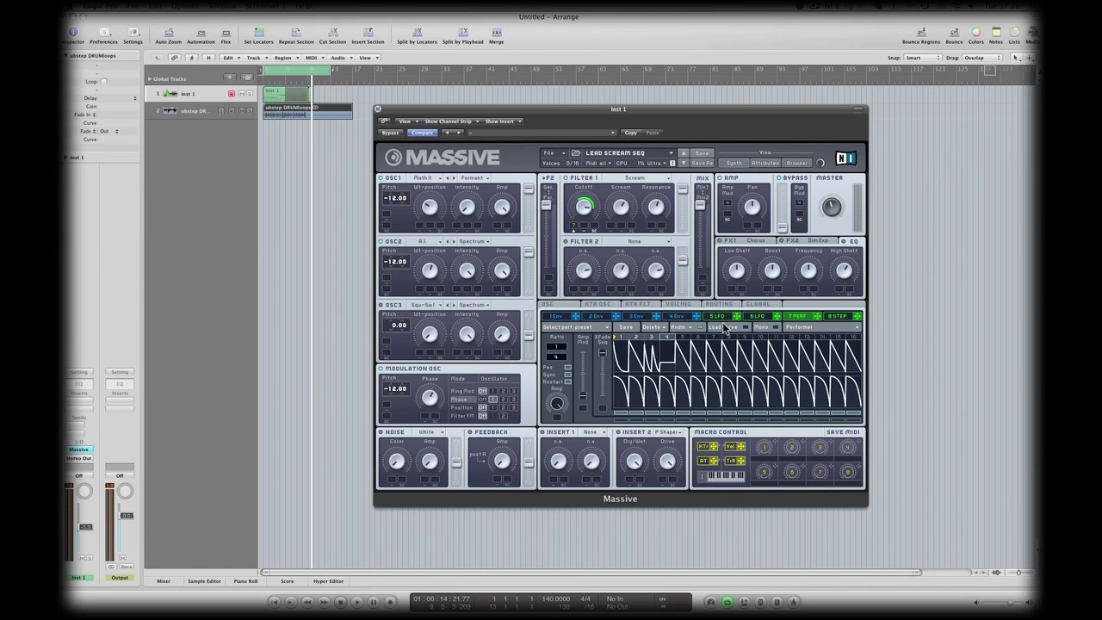
- Adjust the Insert 2 shaper's dry/wet mix and drive on the Routing page
click(722, 305)
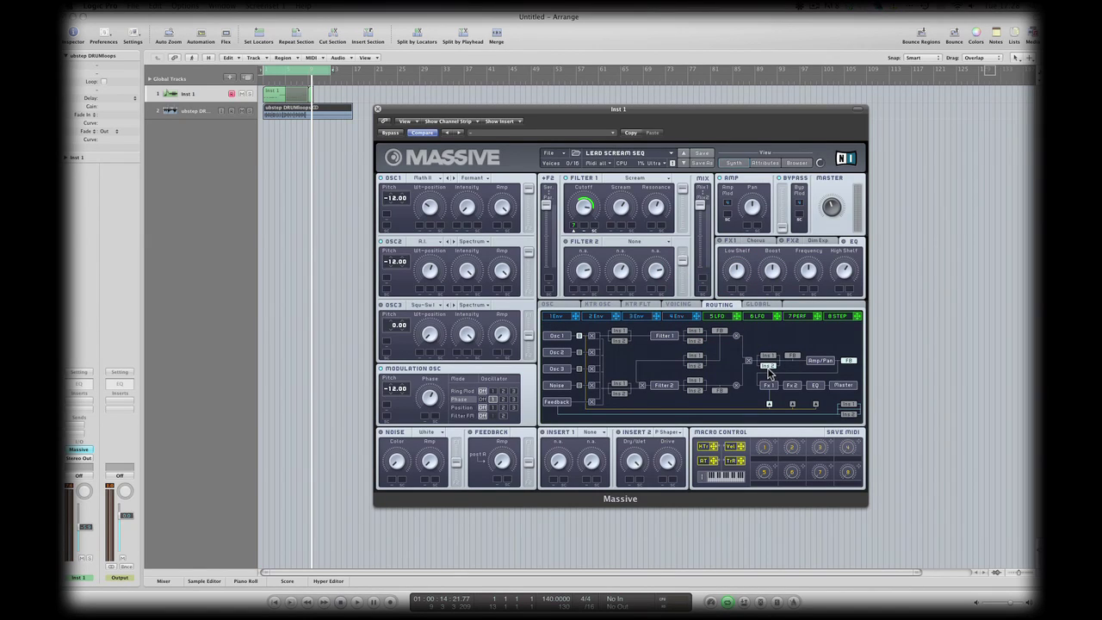
click(634, 461)
mouse_move(637, 463)
mouse_down()
mouse_move(656, 605)
mouse_move(635, 470)
mouse_up()
mouse_move(667, 465)
mouse_down()
mouse_move(669, 555)
mouse_move(664, 459)
mouse_up()
click(749, 241)
- Assign LFO 5 to the Chorus dry/wet and adjust the Chorus depth, offset and rate
mouse_move(738, 316)
mouse_down()
mouse_move(723, 245)
mouse_move(736, 274)
mouse_up()
click(734, 246)
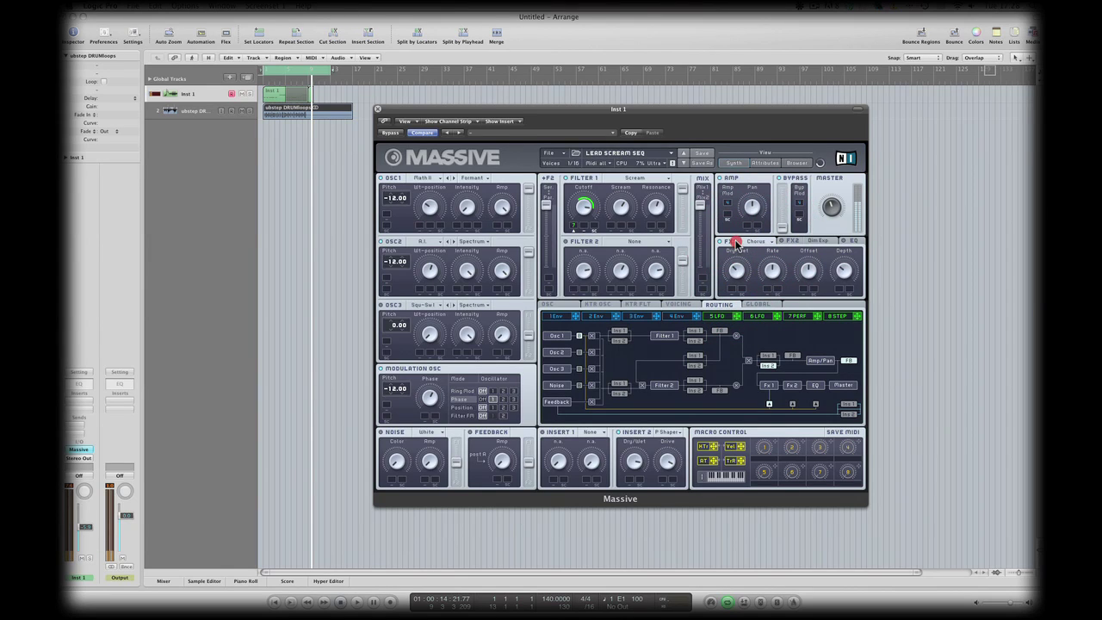
mouse_move(843, 272)
mouse_down()
mouse_move(843, 305)
mouse_move(843, 270)
mouse_move(812, 295)
mouse_move(809, 320)
mouse_move(807, 267)
mouse_up()
click(809, 272)
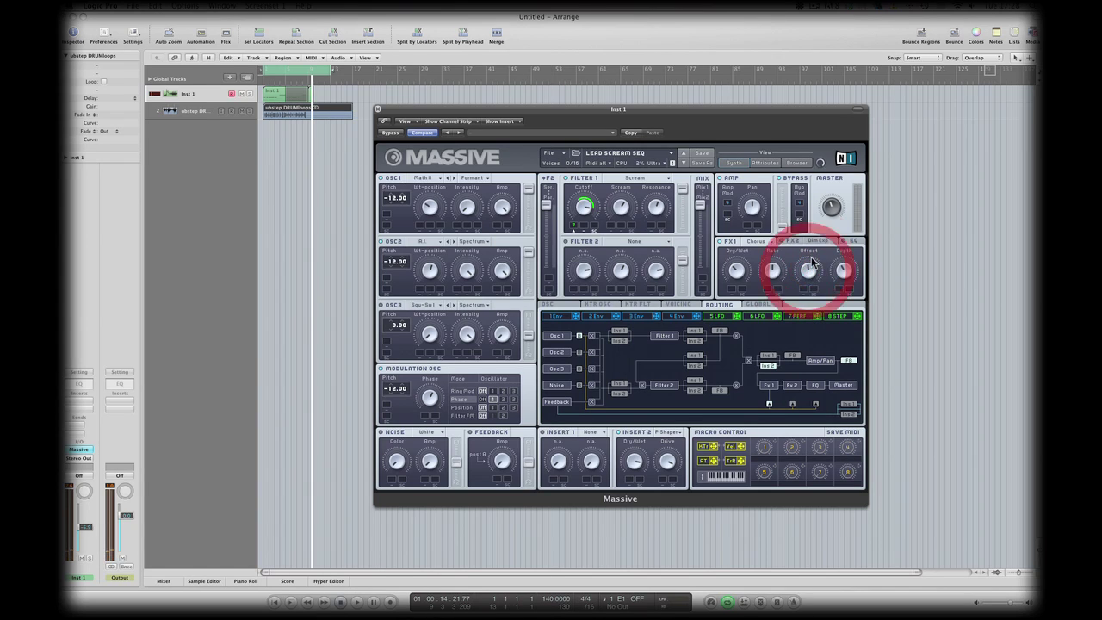
click(809, 272)
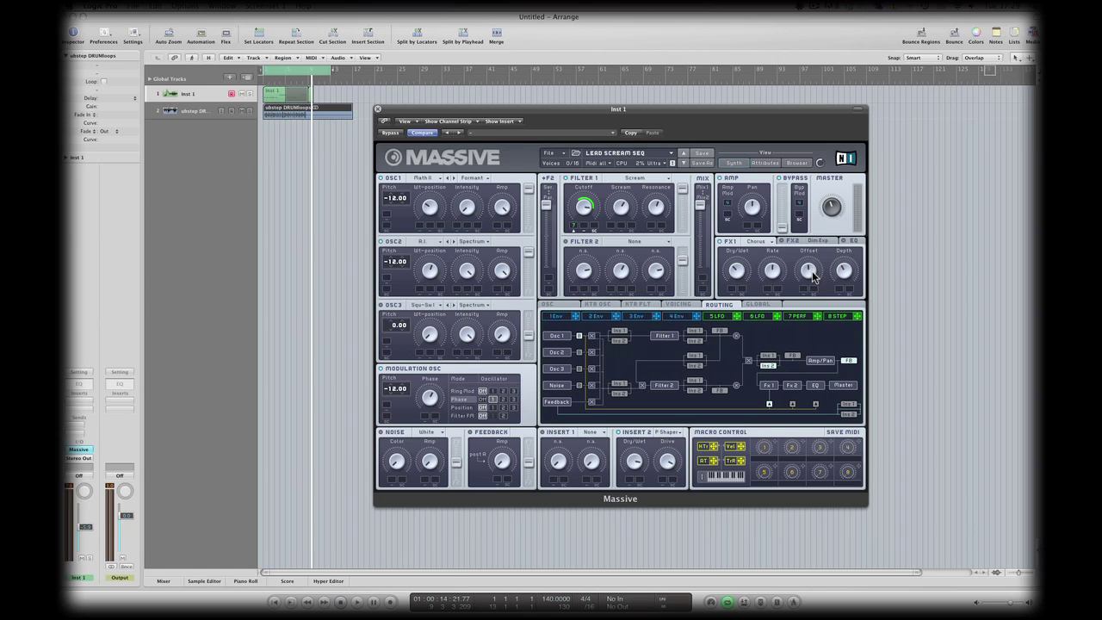
click(847, 272)
click(737, 272)
click(772, 272)
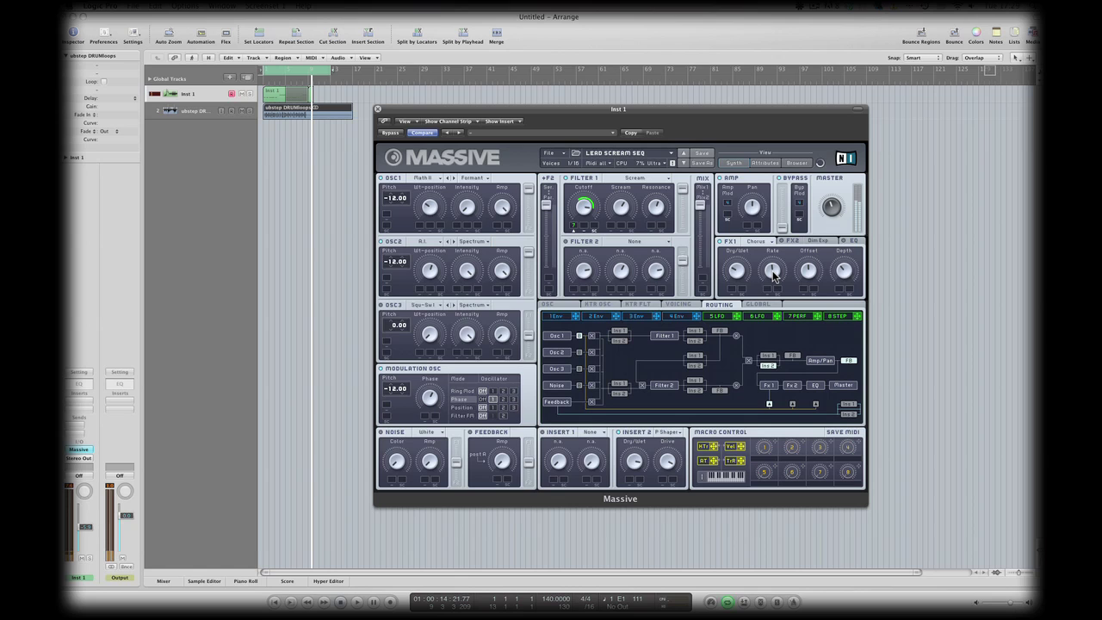
- Adjust the Dimension Expander's size and dry/wet mix
click(817, 240)
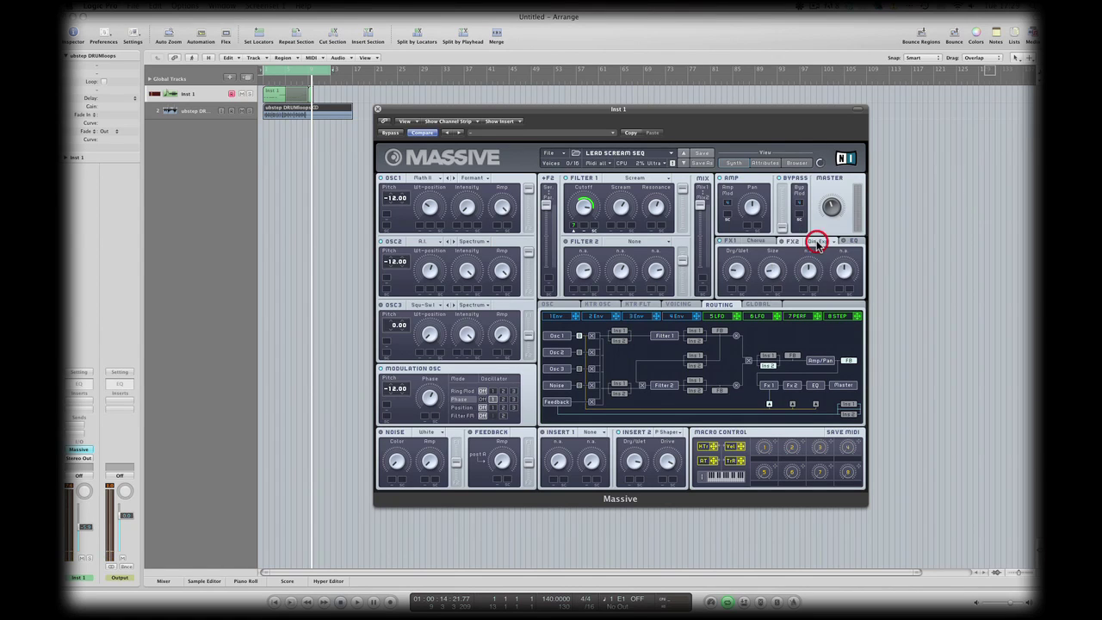
click(782, 243)
click(772, 270)
click(735, 273)
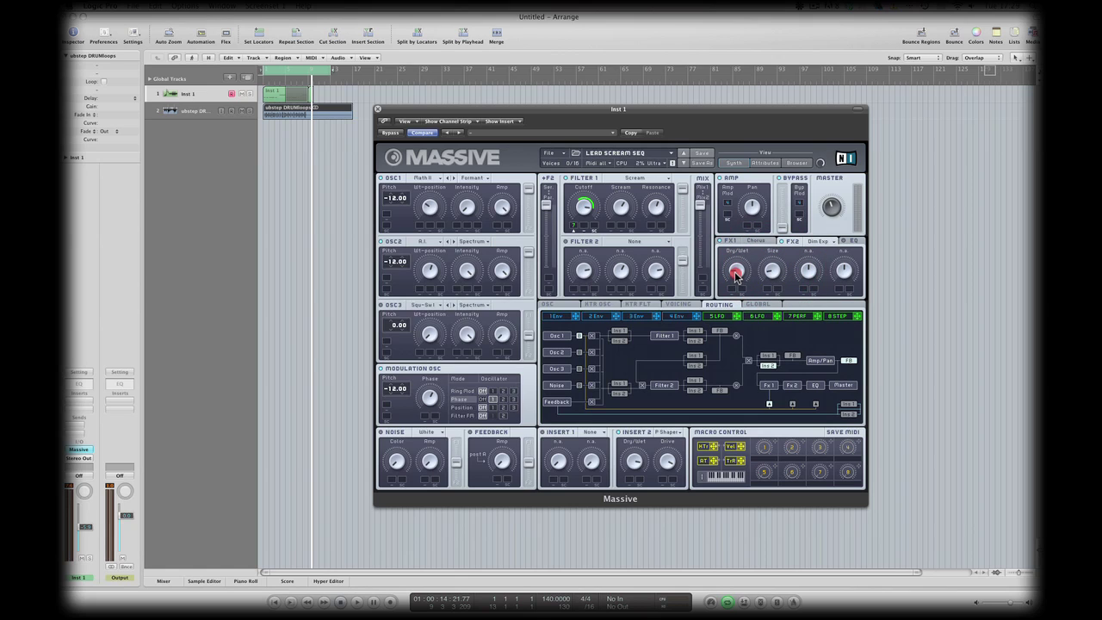
- Turn the EQ on and raise its high shelf amount
click(856, 244)
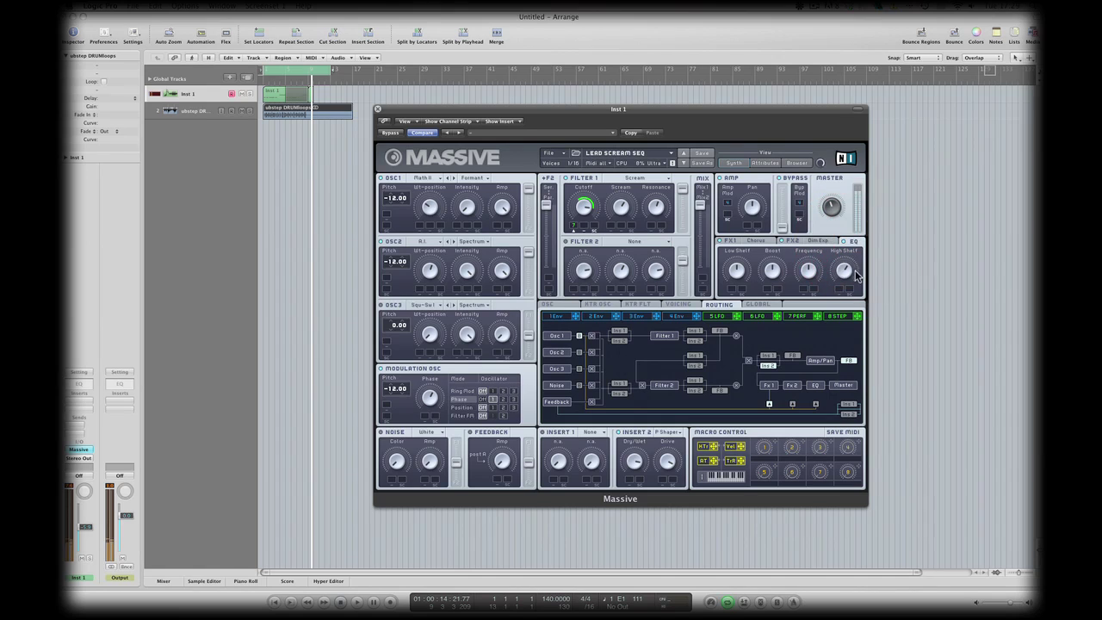
click(846, 243)
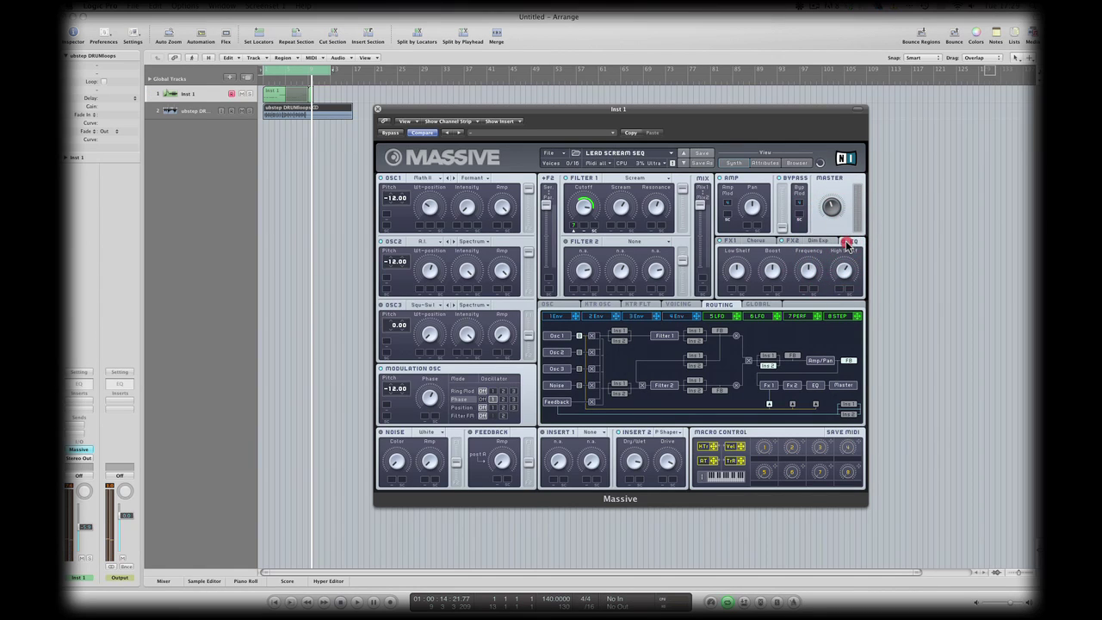
click(848, 244)
mouse_move(844, 274)
mouse_down()
mouse_move(844, 290)
mouse_move(845, 272)
mouse_up()
- Play and stop the sequence, then raise performer step 3 to a high level
click(797, 319)
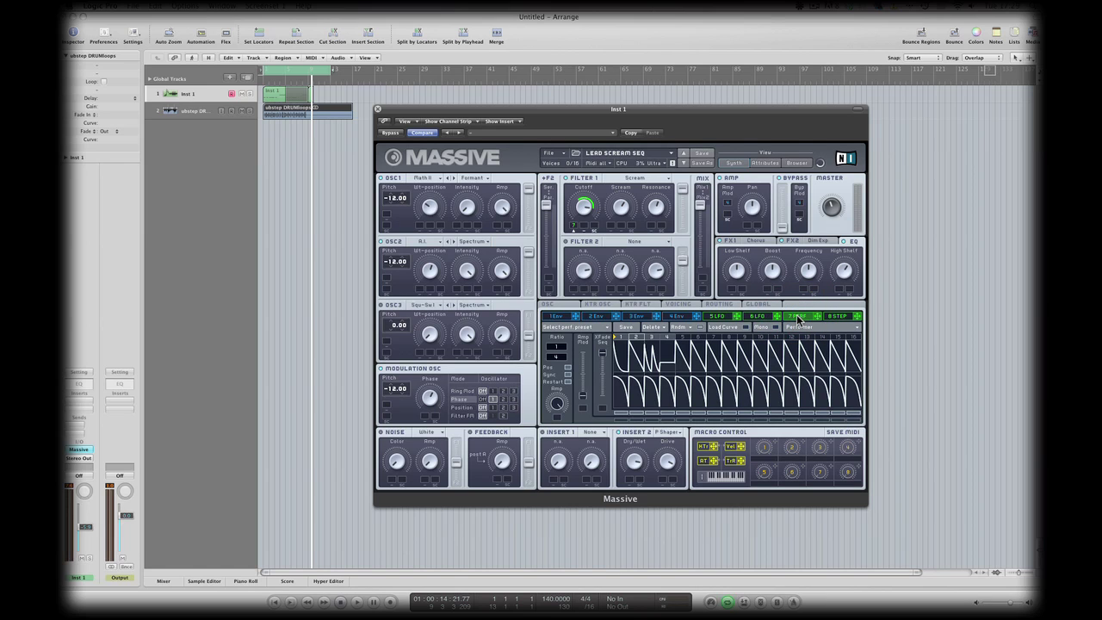
key(space)
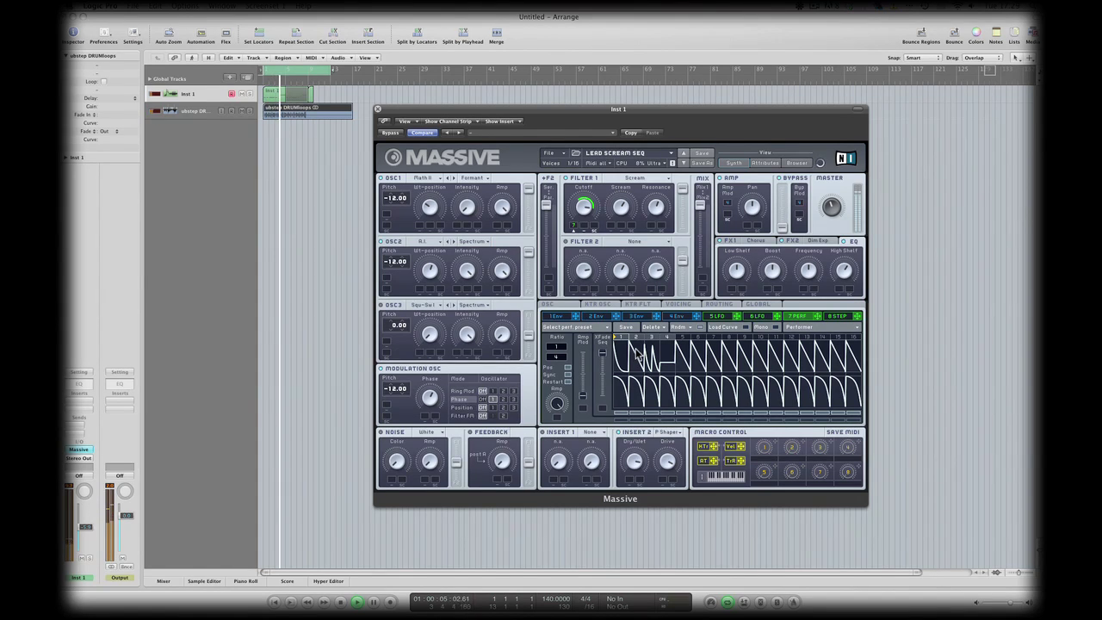
key(space)
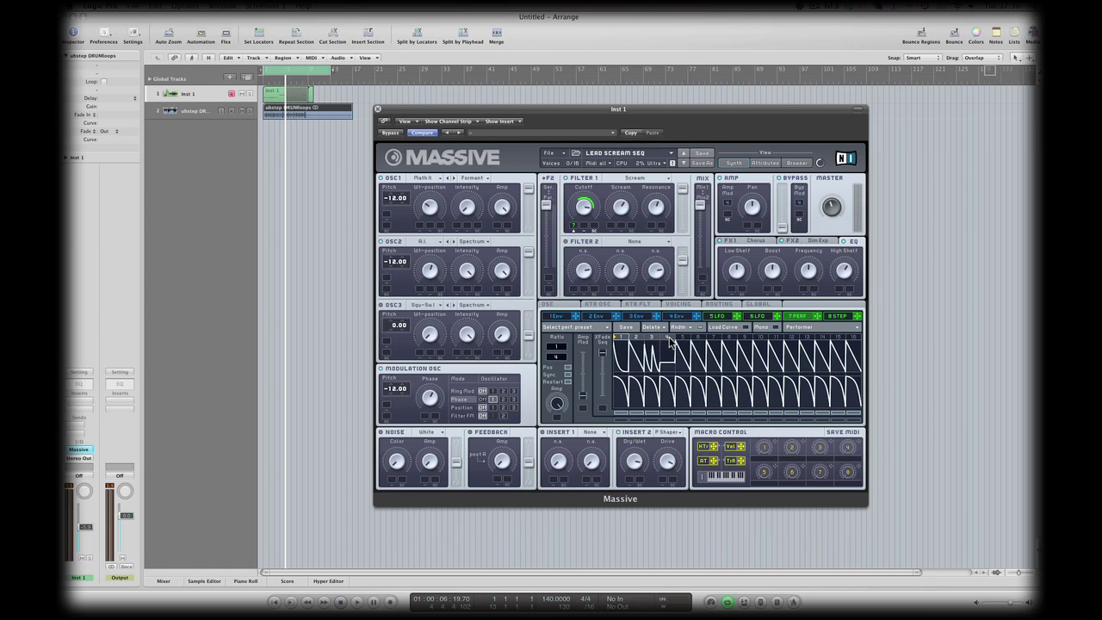
click(652, 356)
- Fine-tune Filter 1's Scream amount, leaving its filter type unchanged
click(654, 204)
click(660, 178)
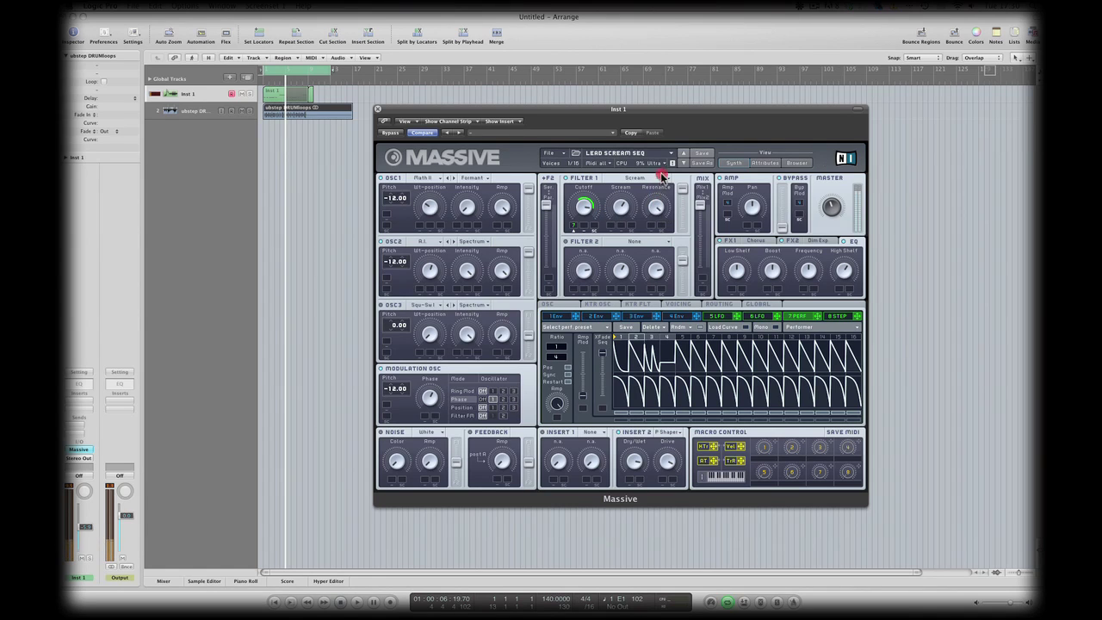
click(620, 211)
drag(624, 262, 572, 236)
click(574, 218)
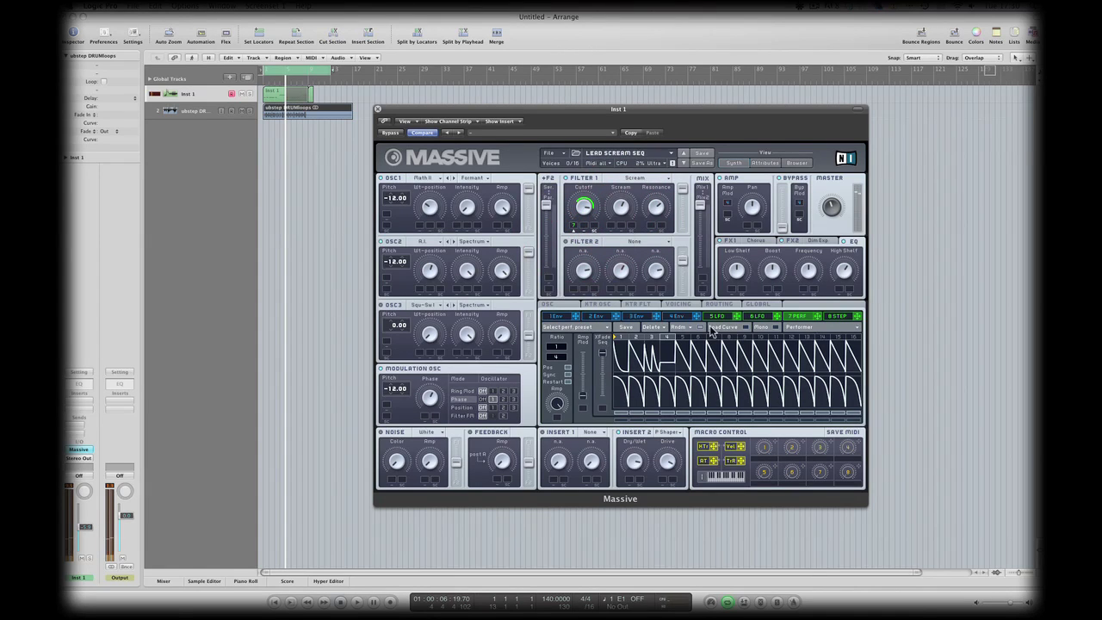
click(712, 328)
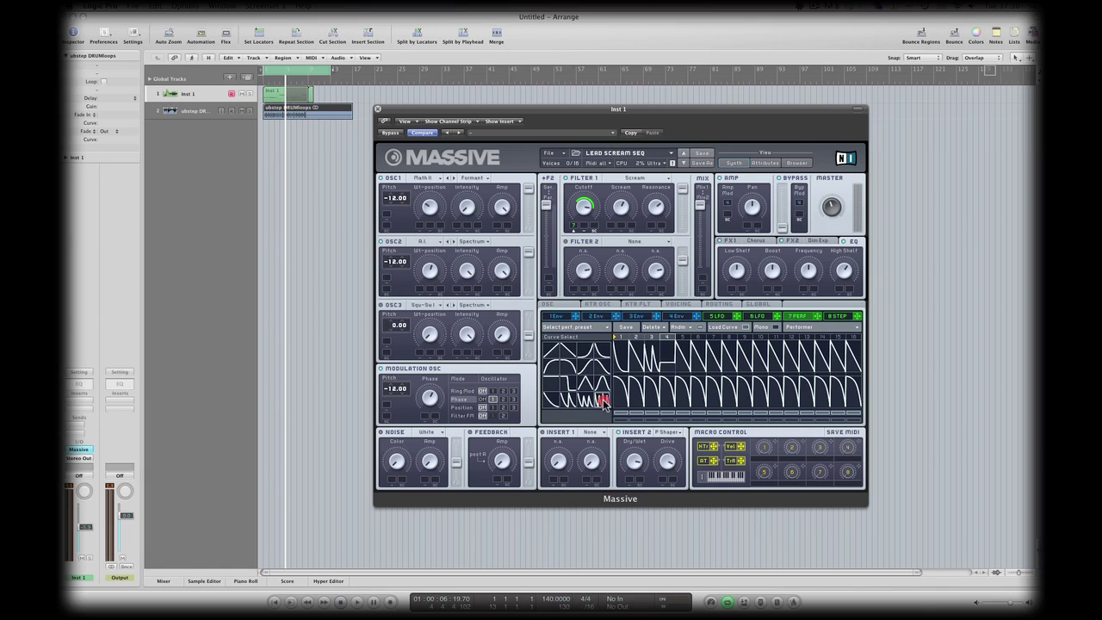
- Drop preset curves from the curve library onto performer steps 4, 6, 7 and 8
drag(602, 401, 668, 352)
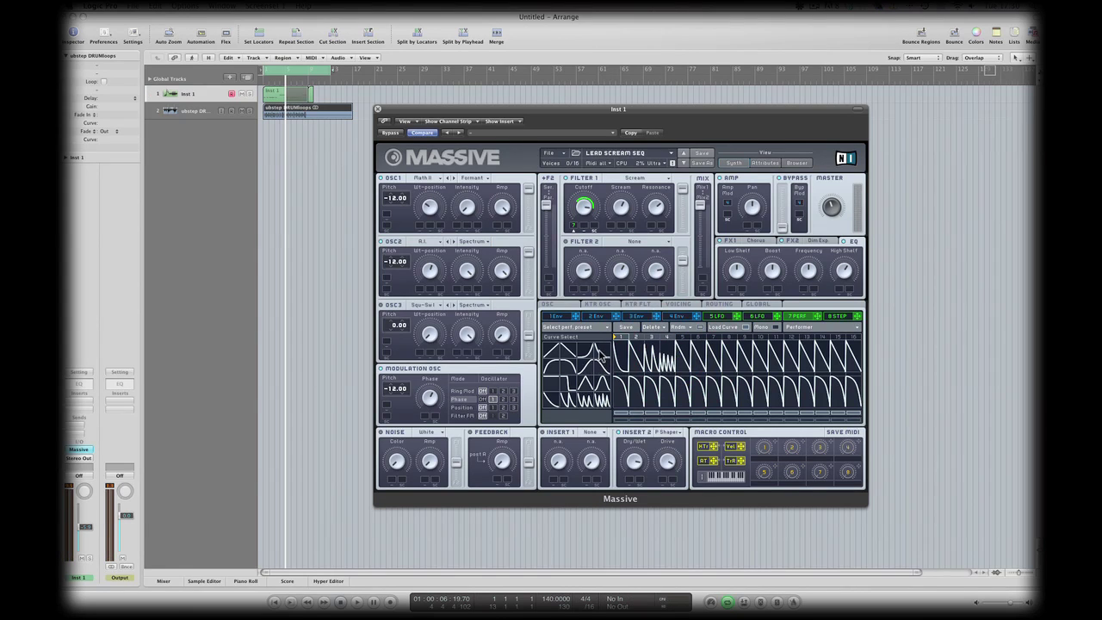
click(600, 355)
click(681, 340)
click(598, 373)
click(714, 362)
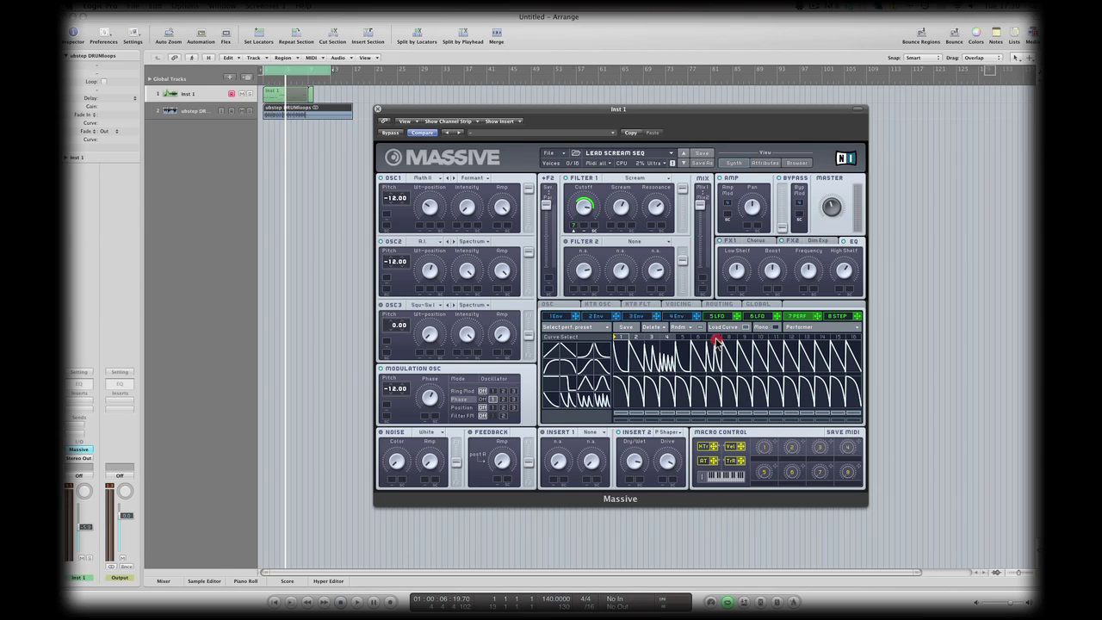
click(549, 380)
click(729, 360)
click(693, 353)
- Close the library, flatten step 7, play the sequence, and pull step 8 down to a low curve
click(728, 327)
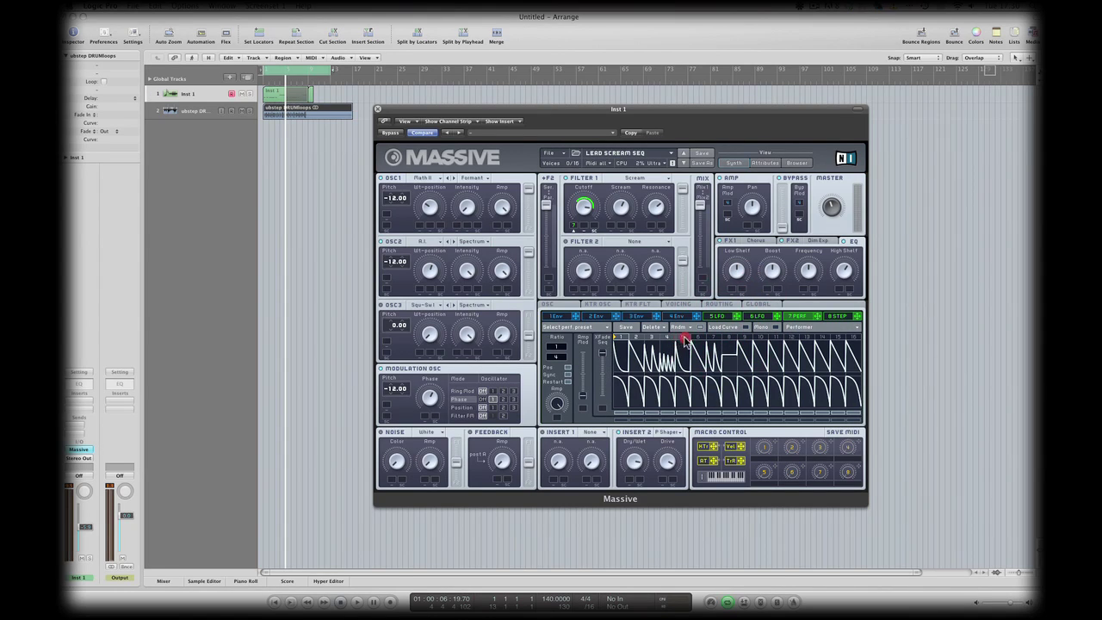
drag(686, 338, 728, 342)
click(730, 340)
key(space)
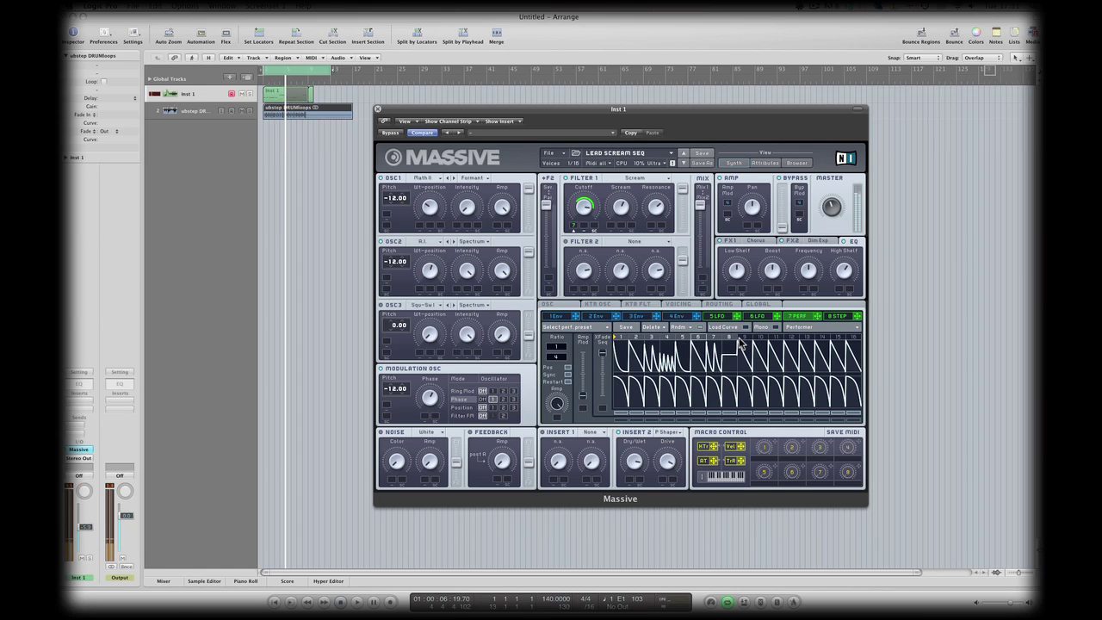
drag(734, 346, 735, 365)
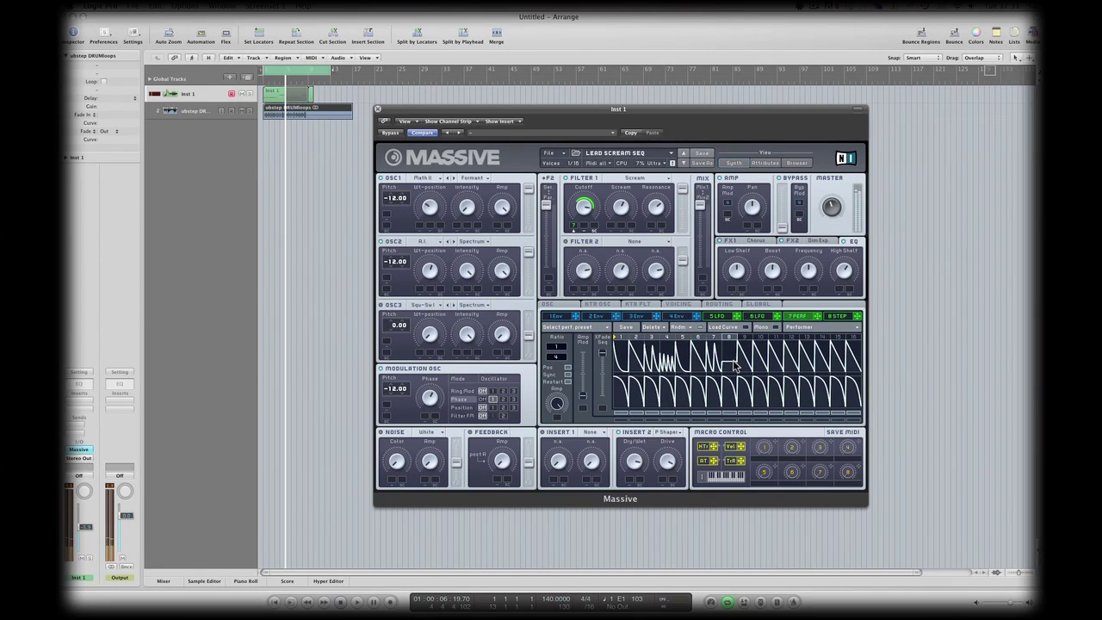